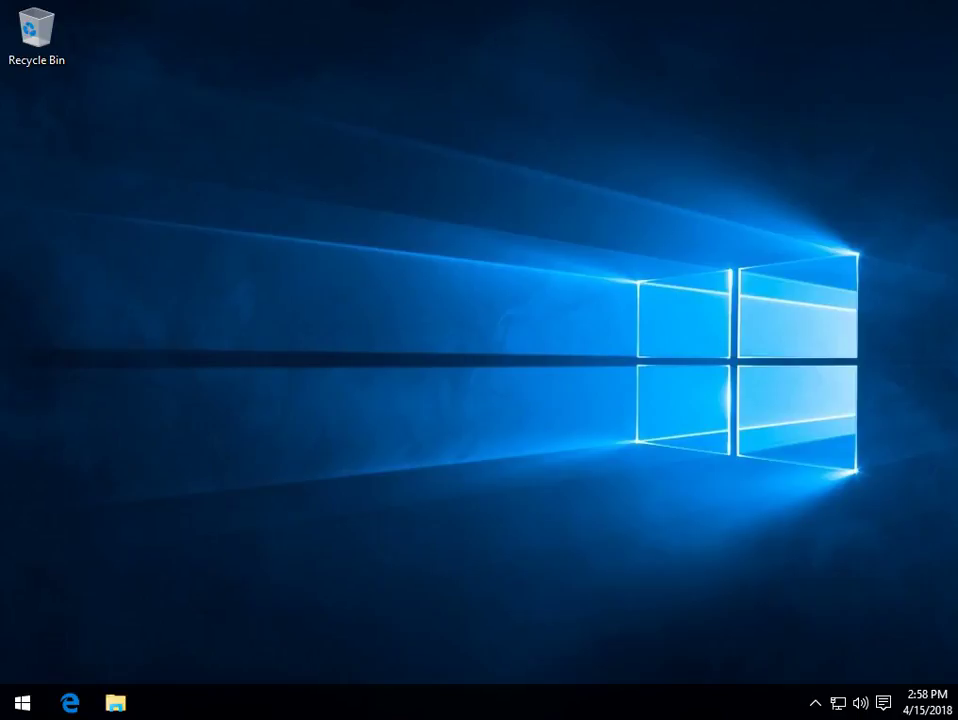
Search the Start menu for 'default' to find Default Programs.
key(super)
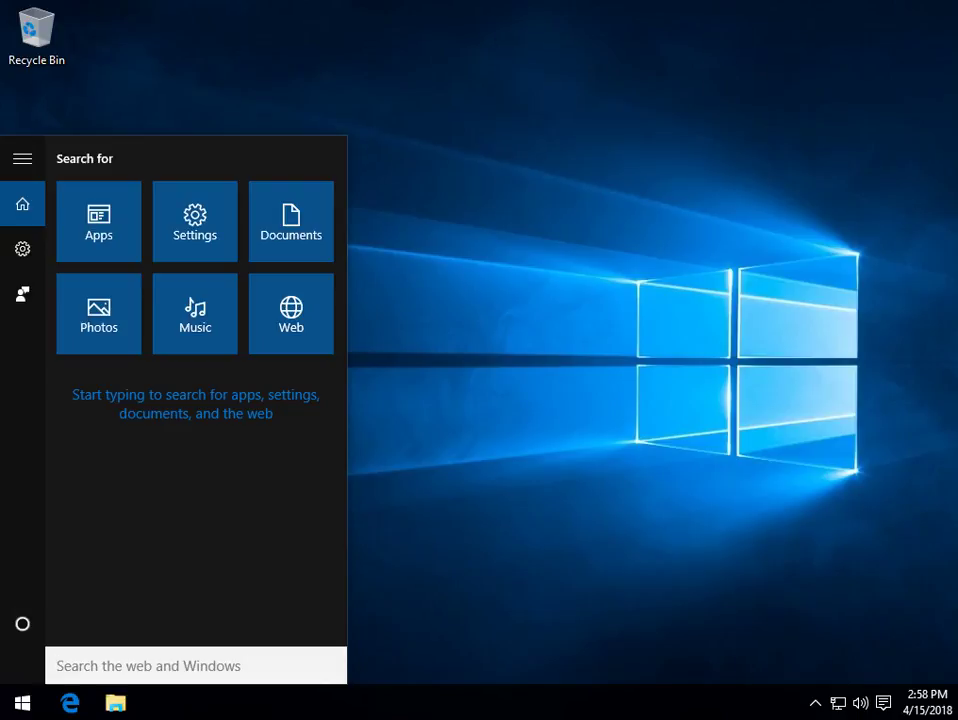
text(default)
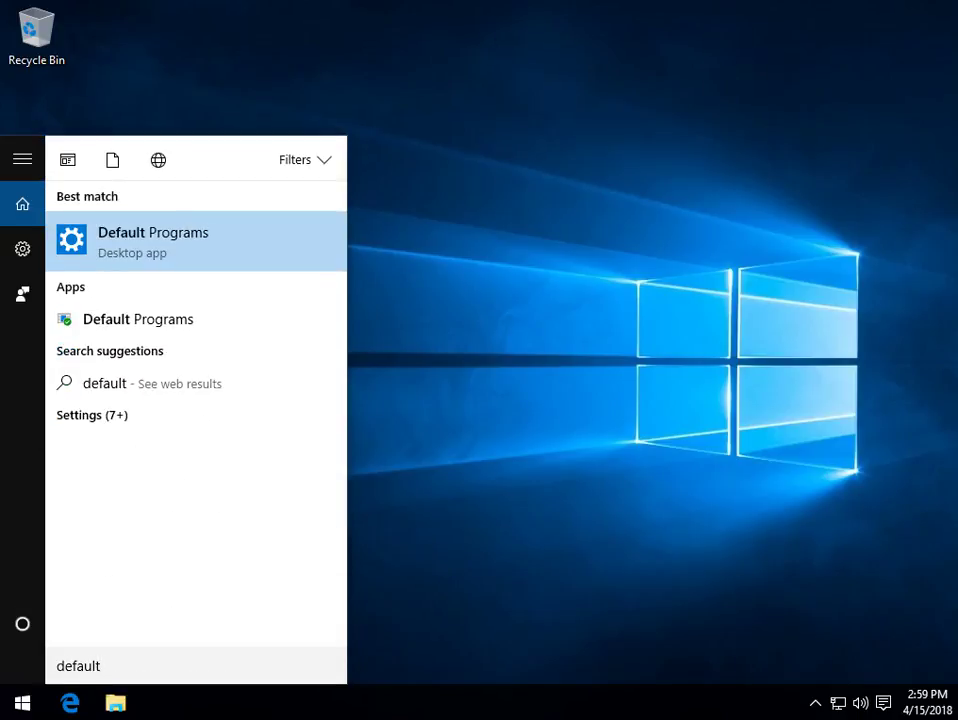
key(Return)
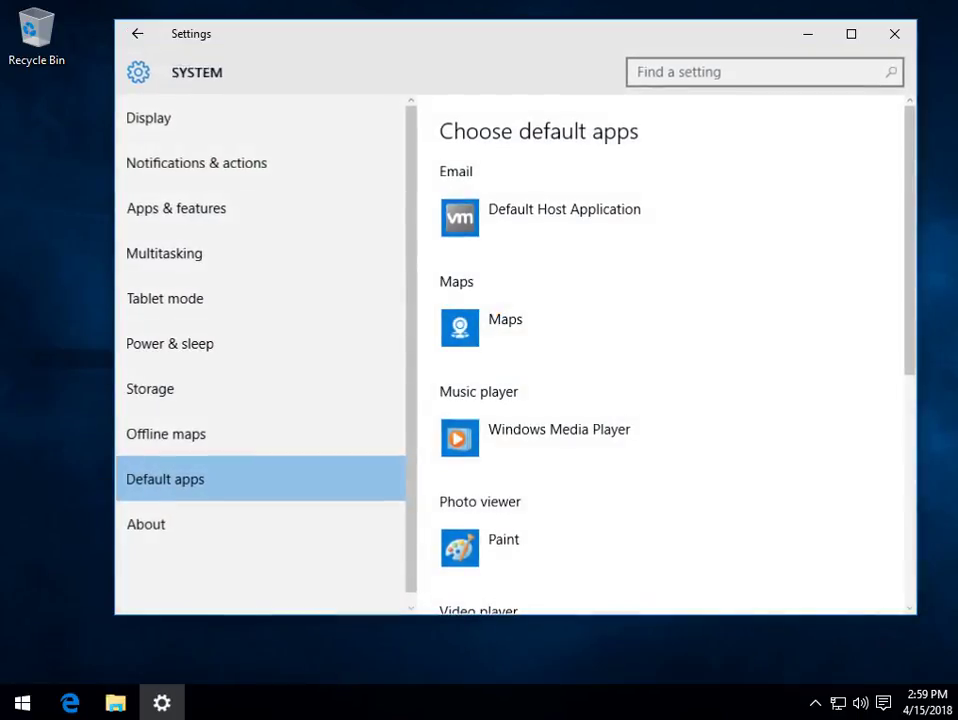
drag(580, 45, 544, 52)
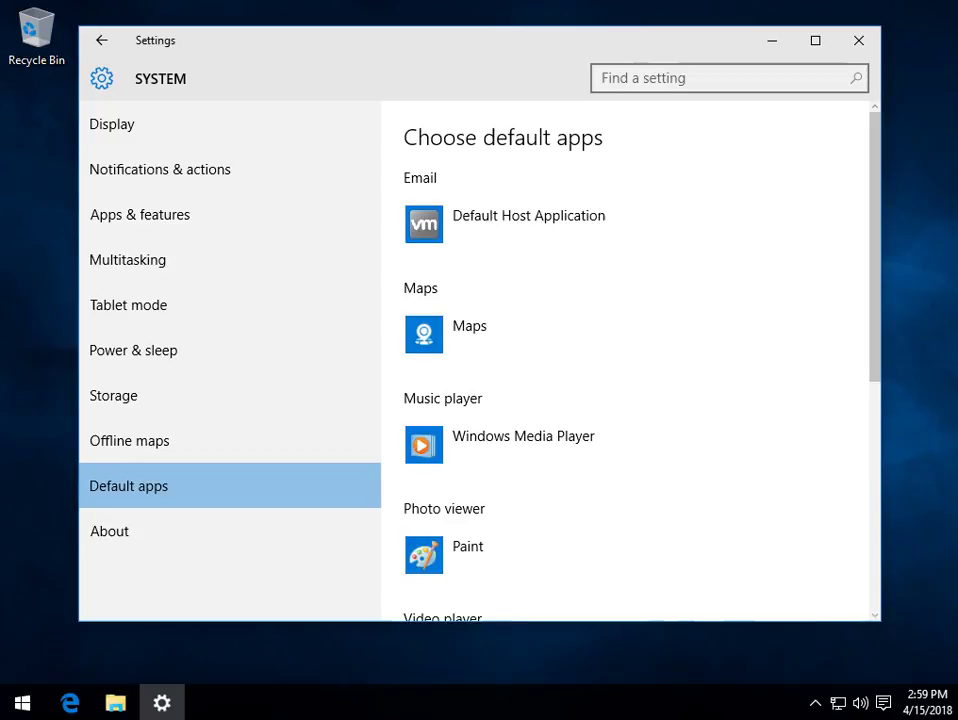
key(Tab)
key(Tab)
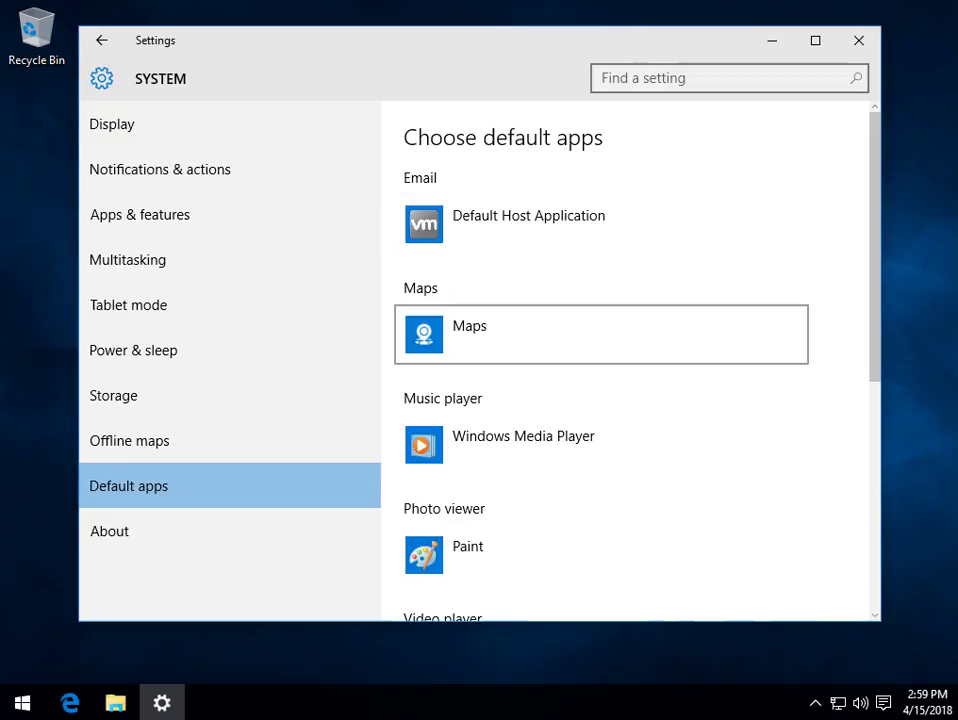
scroll(630, 350, down, 1)
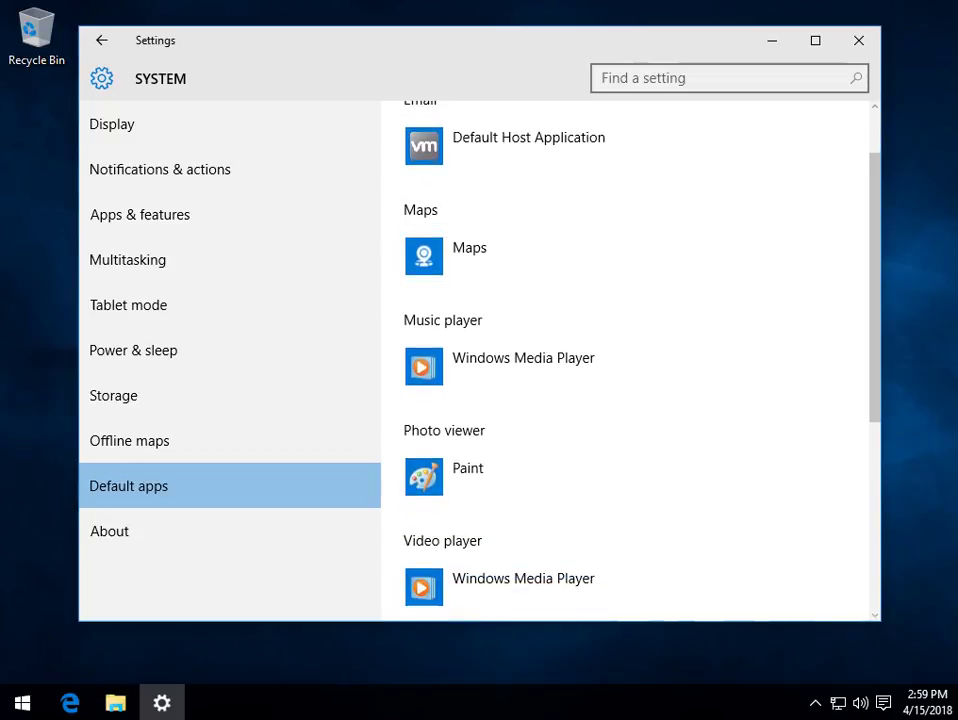
key(Tab)
key(Tab)
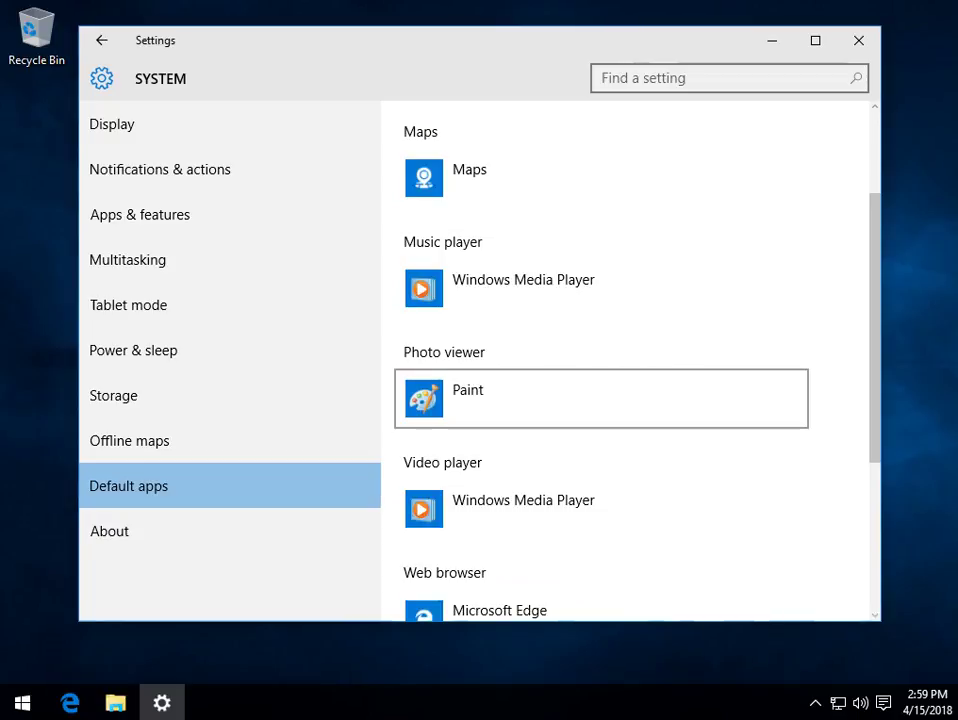
key(Return)
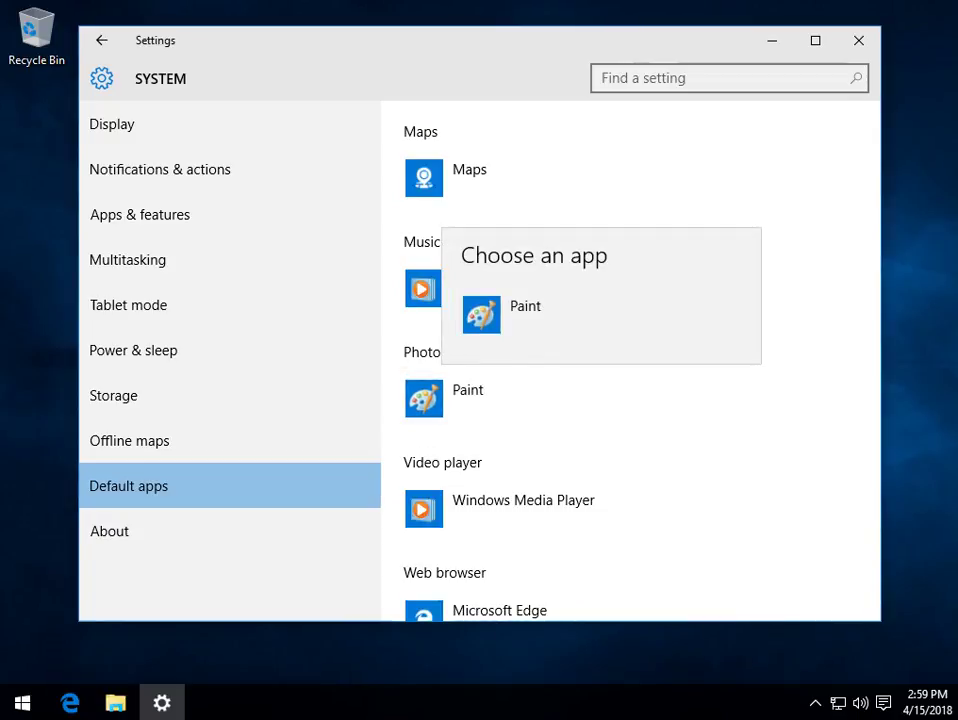
key(Return)
key(Tab)
key(Tab)
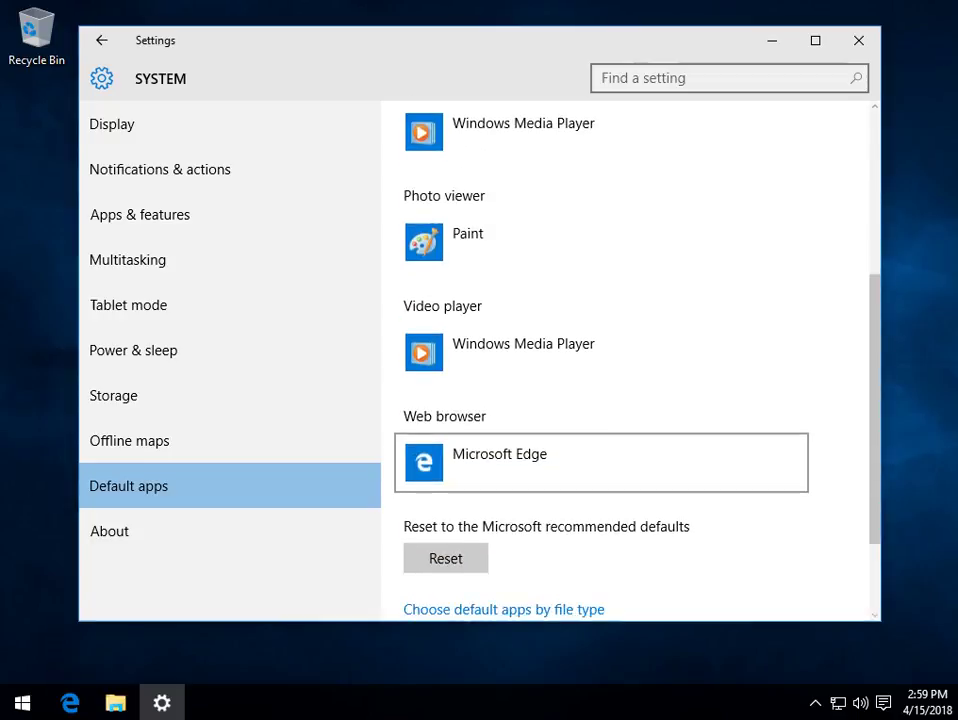
key(Return)
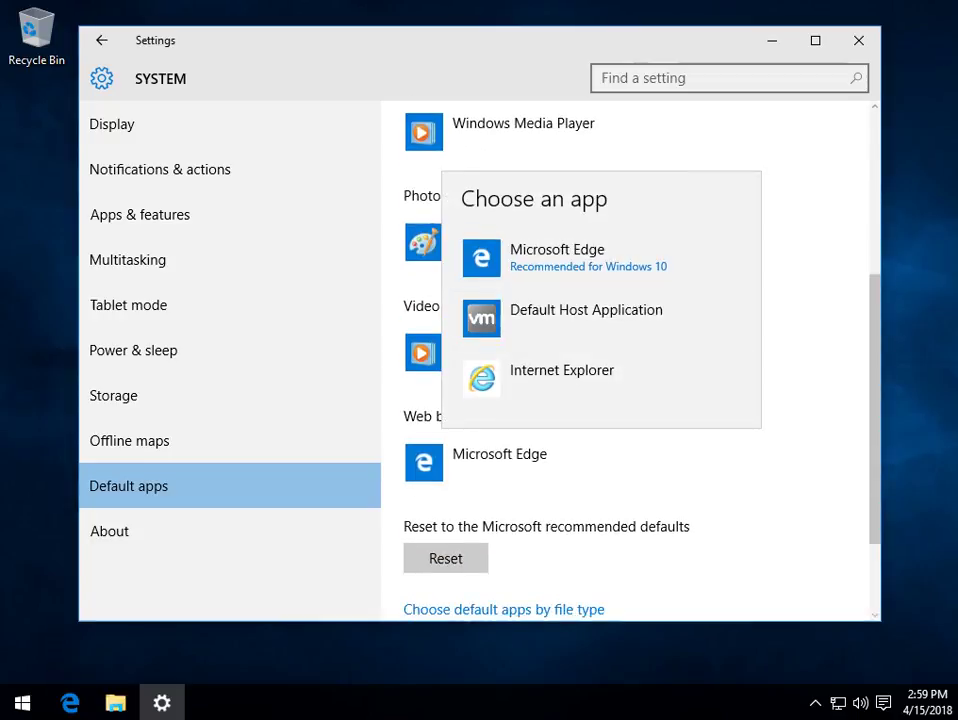
key(Down)
key(Down)
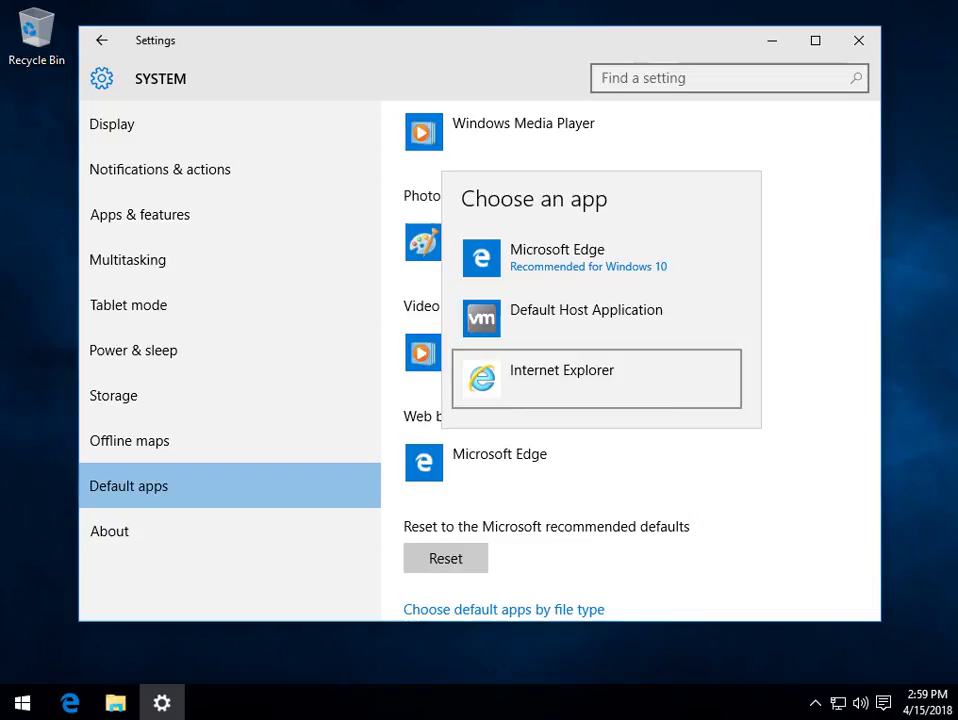
key(Up)
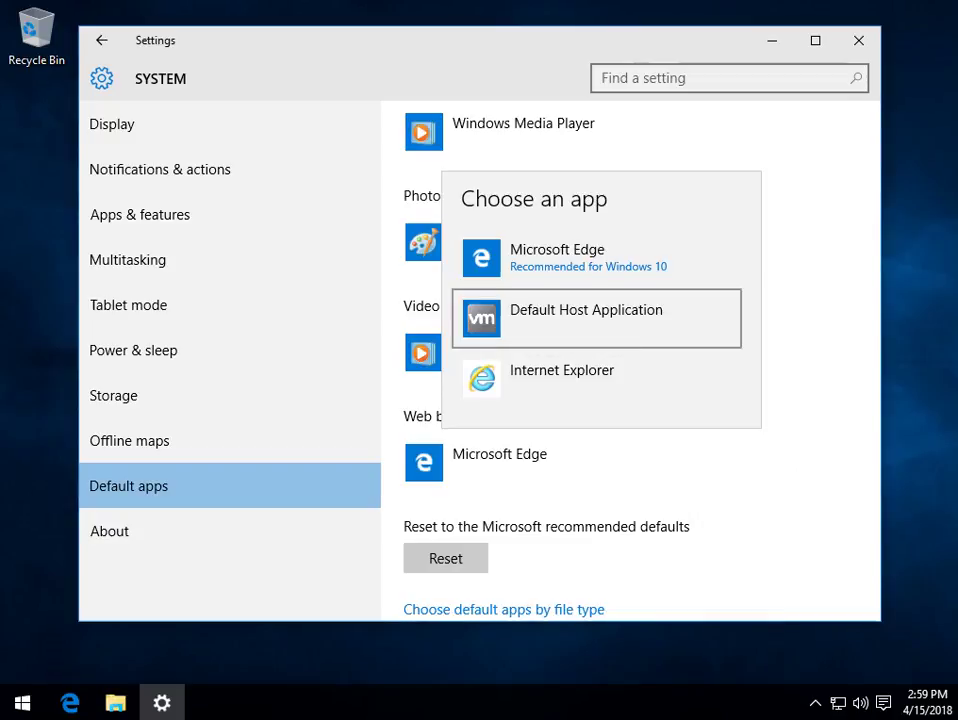
key(Up)
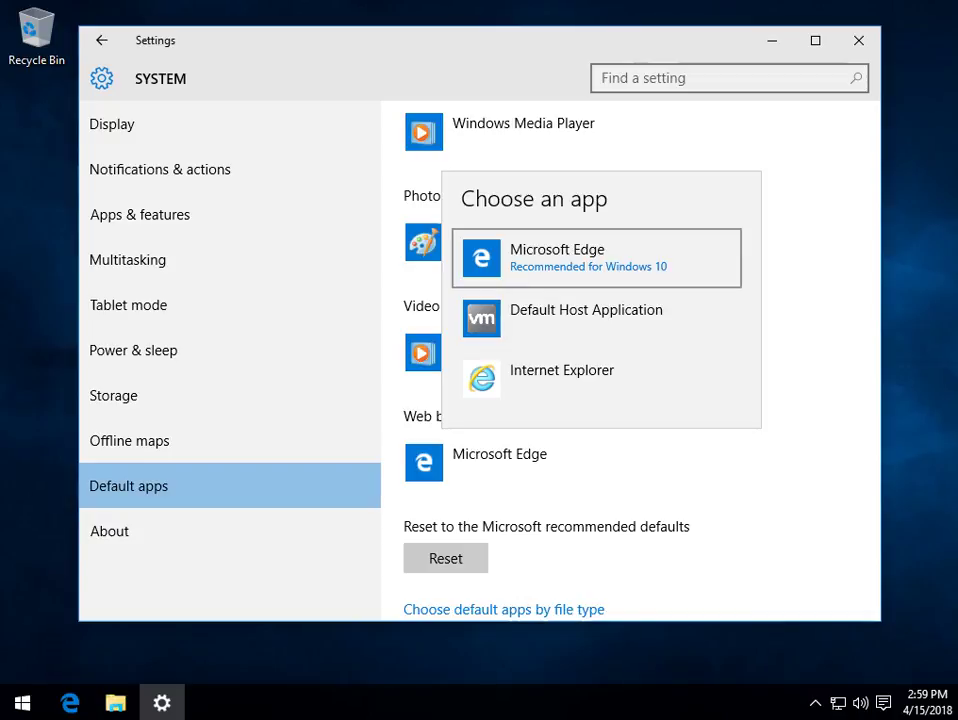
key(Return)
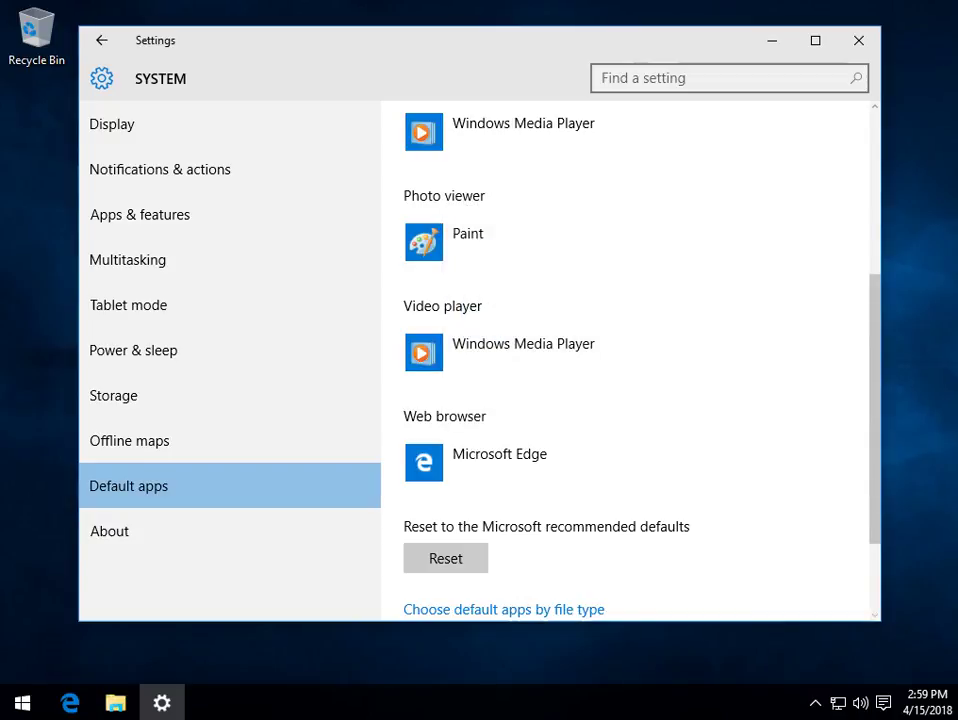
Reset all default apps to Microsoft's recommended defaults.
key(Up)
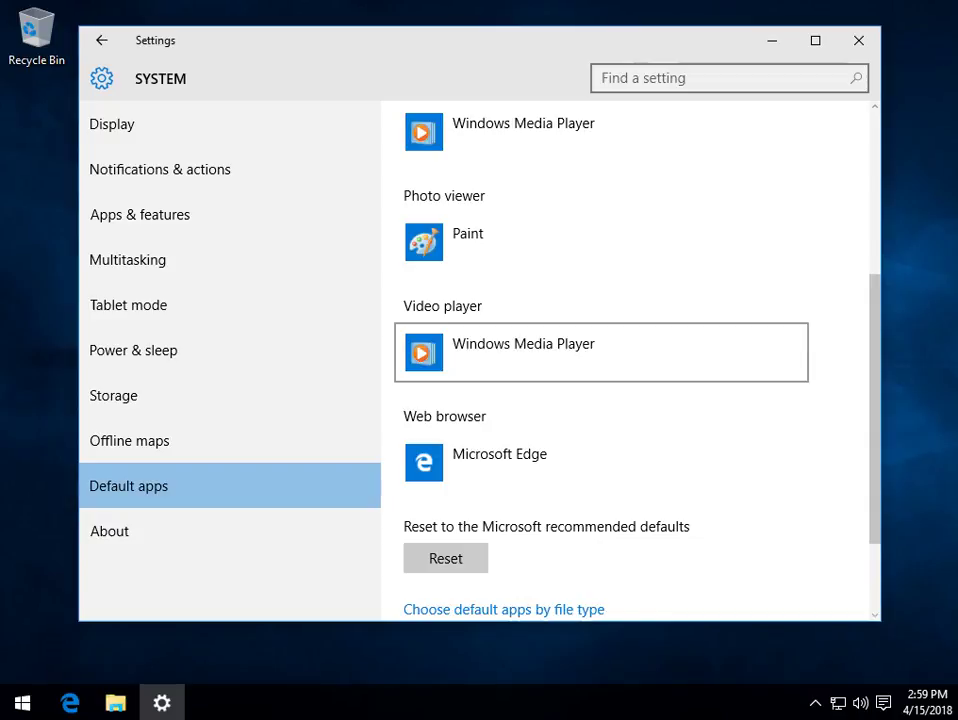
key(Tab)
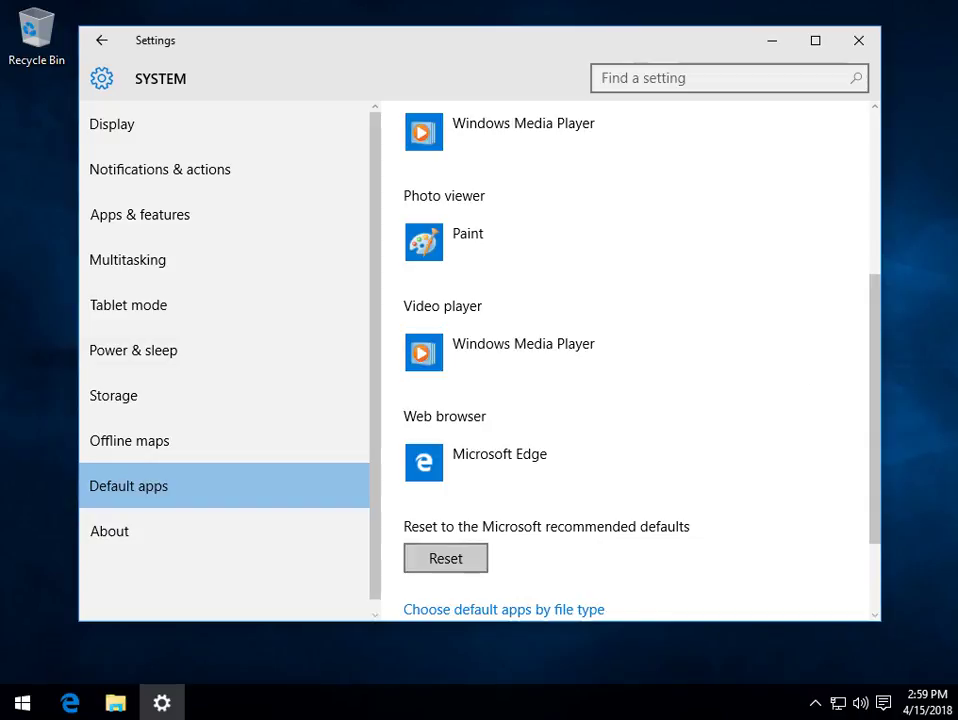
key(Tab)
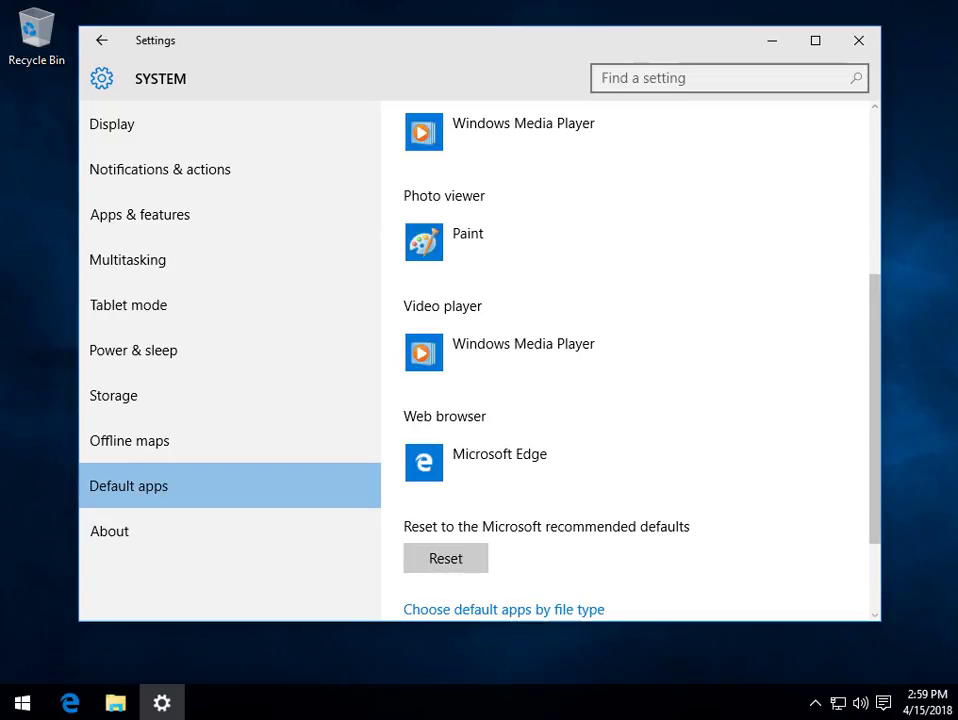
scroll(625, 360, up, 4)
scroll(625, 360, down, 5)
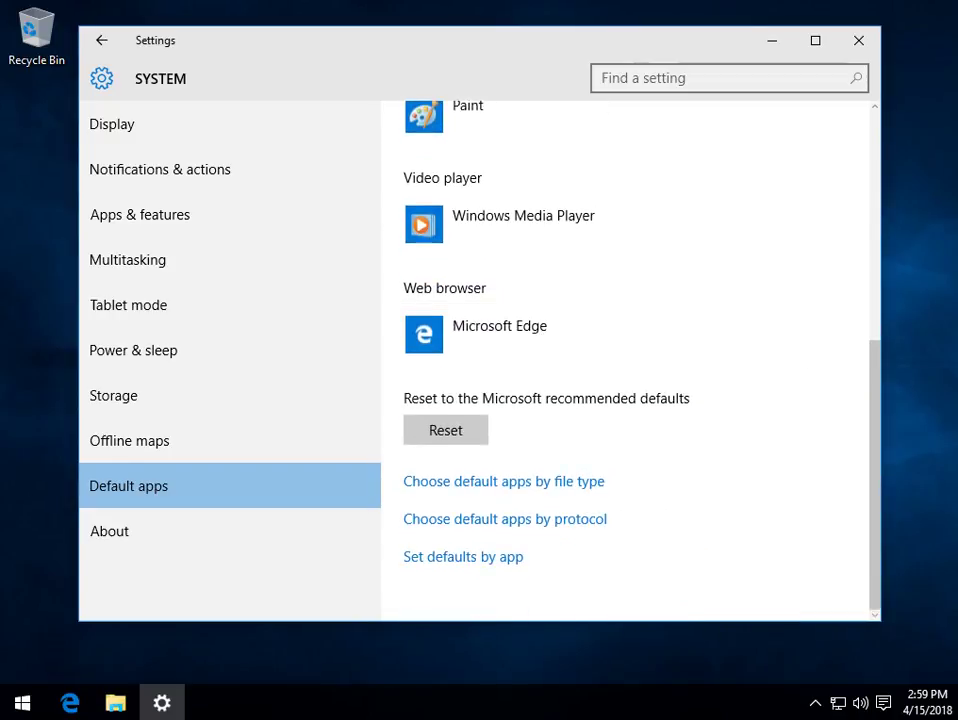
click(445, 430)
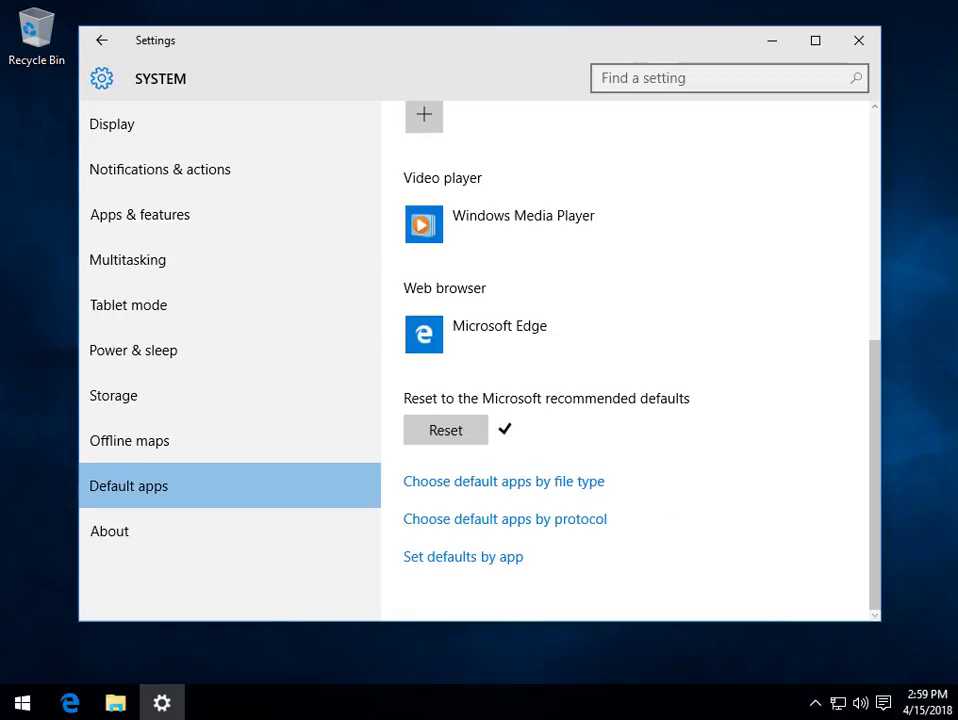
Make Paint the default photo viewer again.
scroll(625, 360, up, 3)
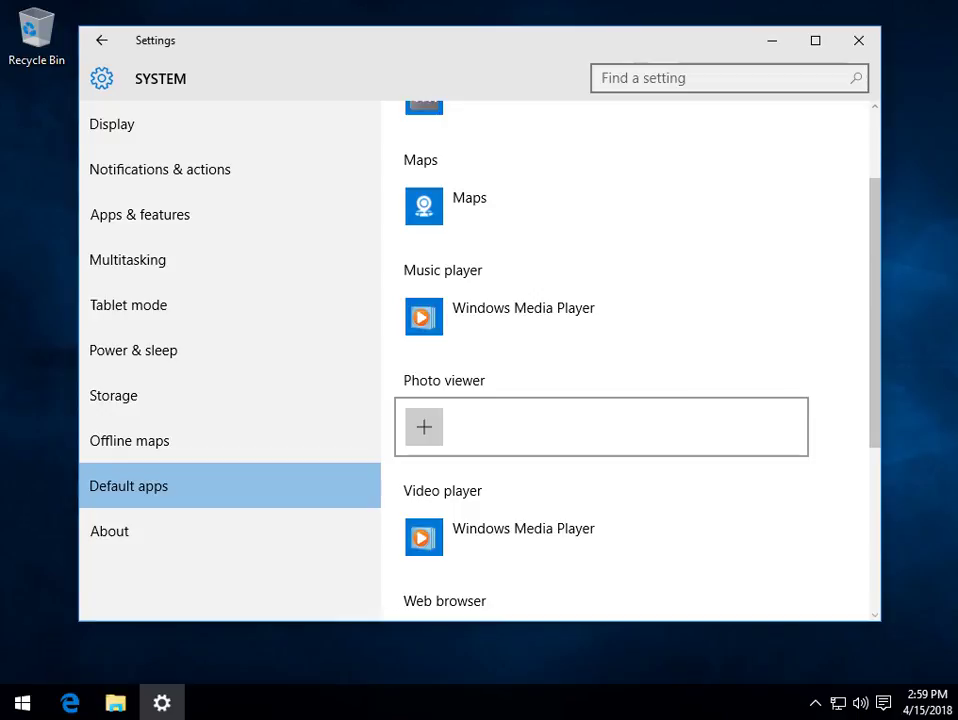
click(600, 427)
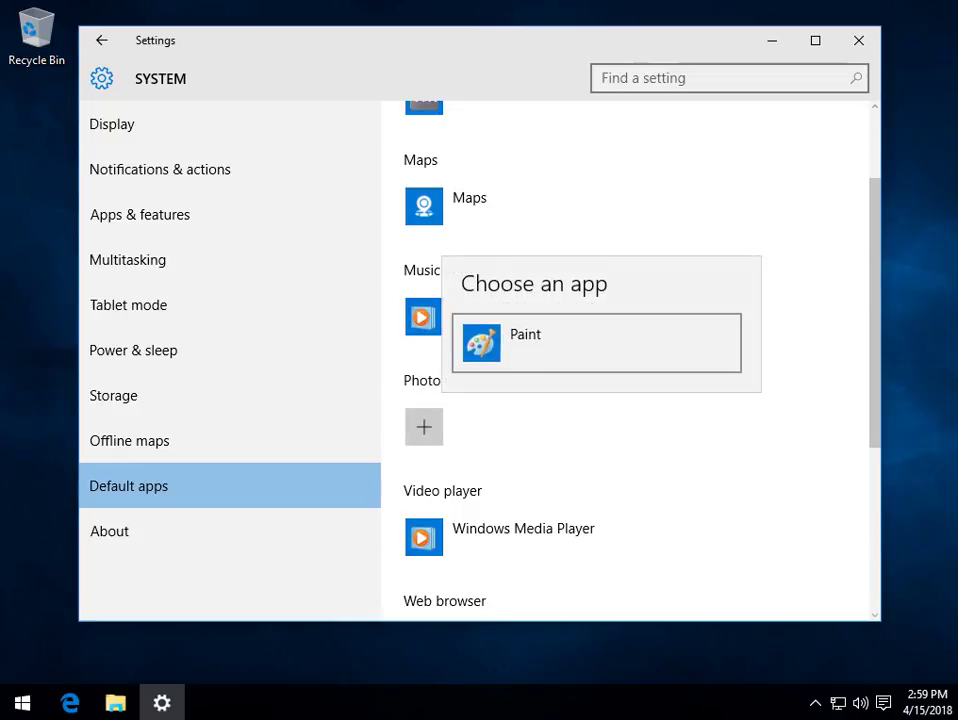
key(Return)
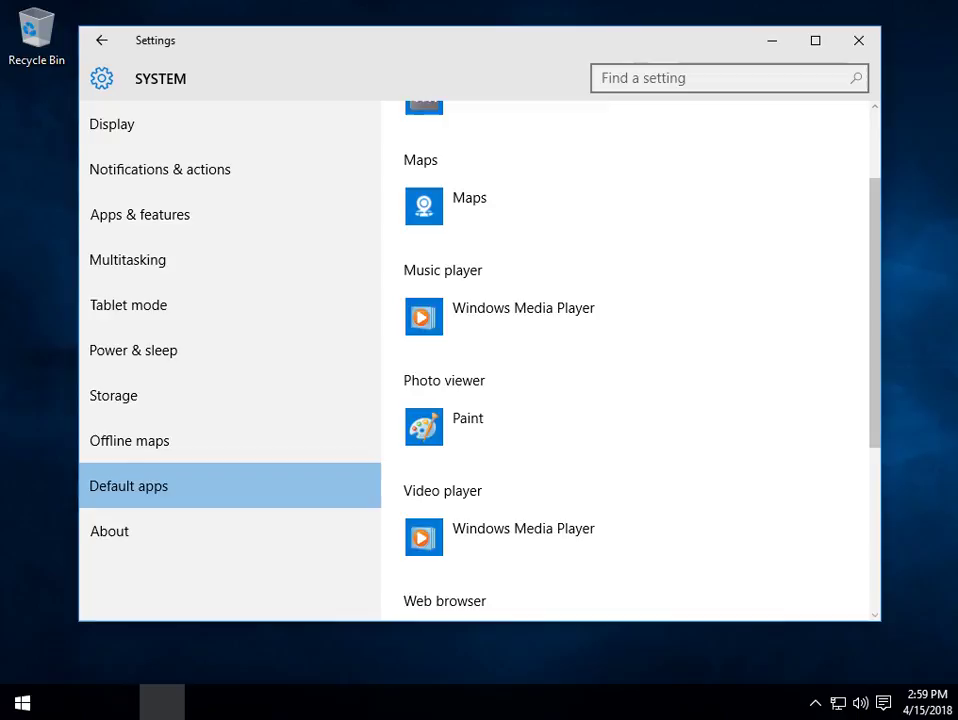
key(Return)
key(Return)
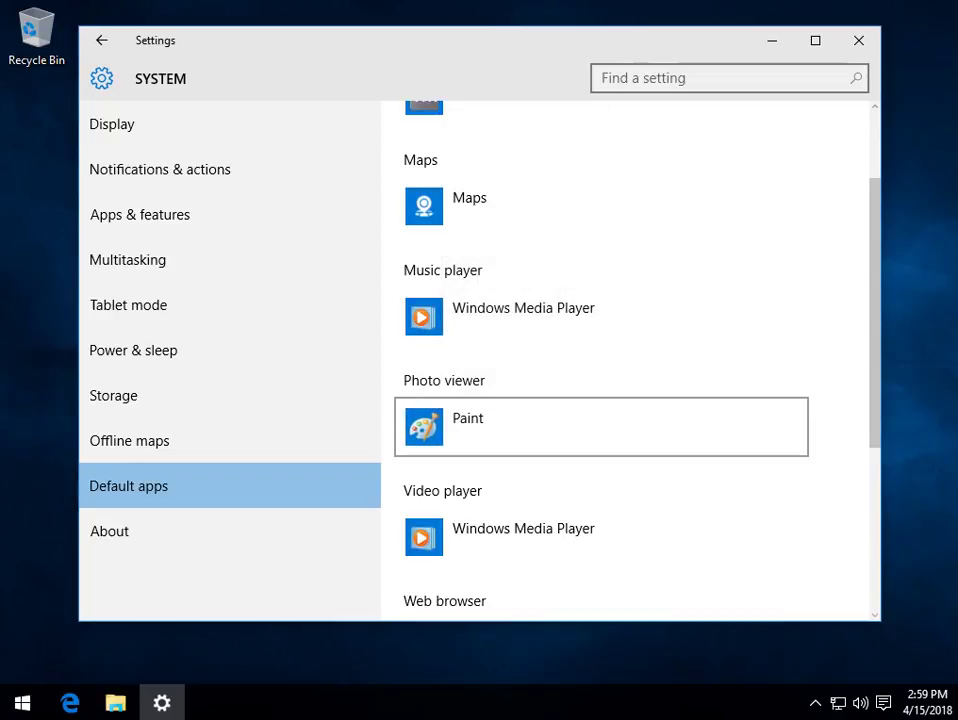
key(shift+Tab)
key(Tab)
key(Tab)
key(Tab)
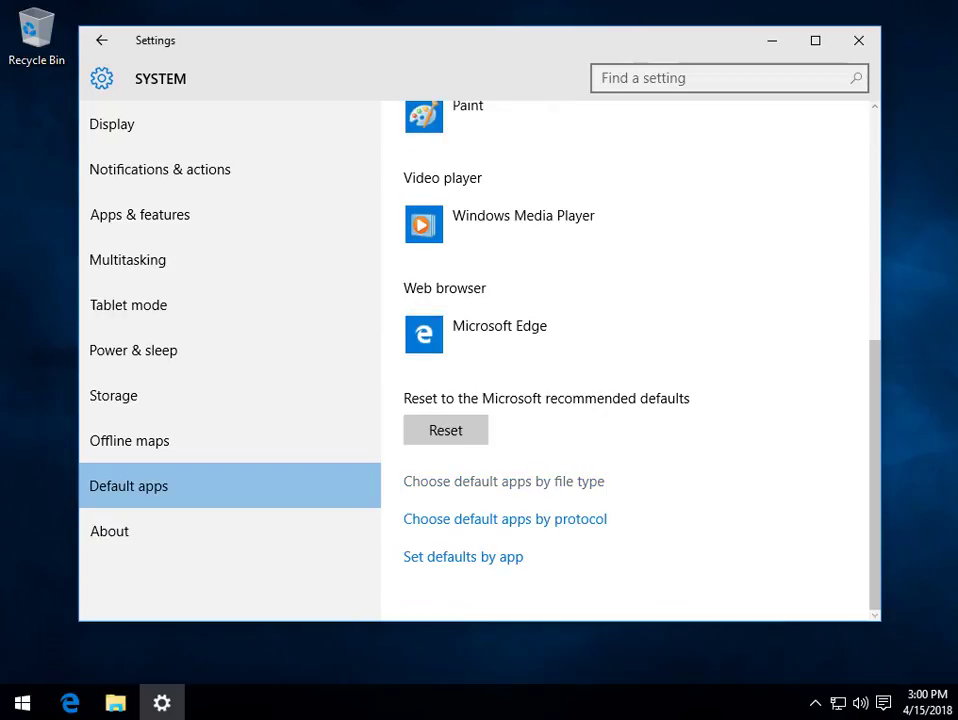
Open the defaults-by-file-type list and scroll to .gif, currently set to Internet Explorer.
click(503, 481)
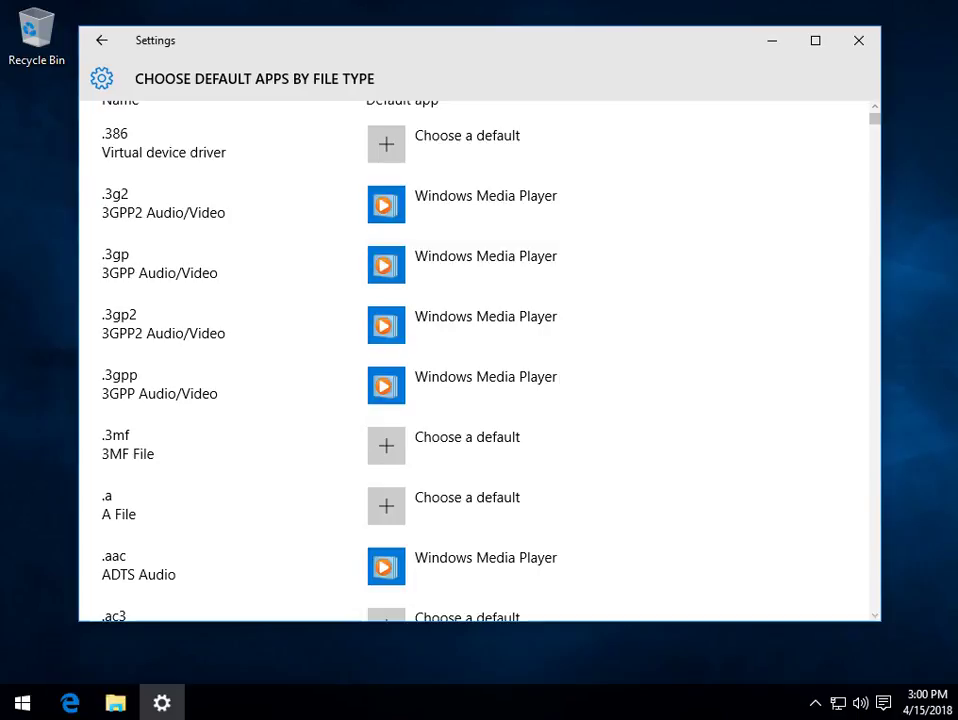
scroll(479, 360, down, 15)
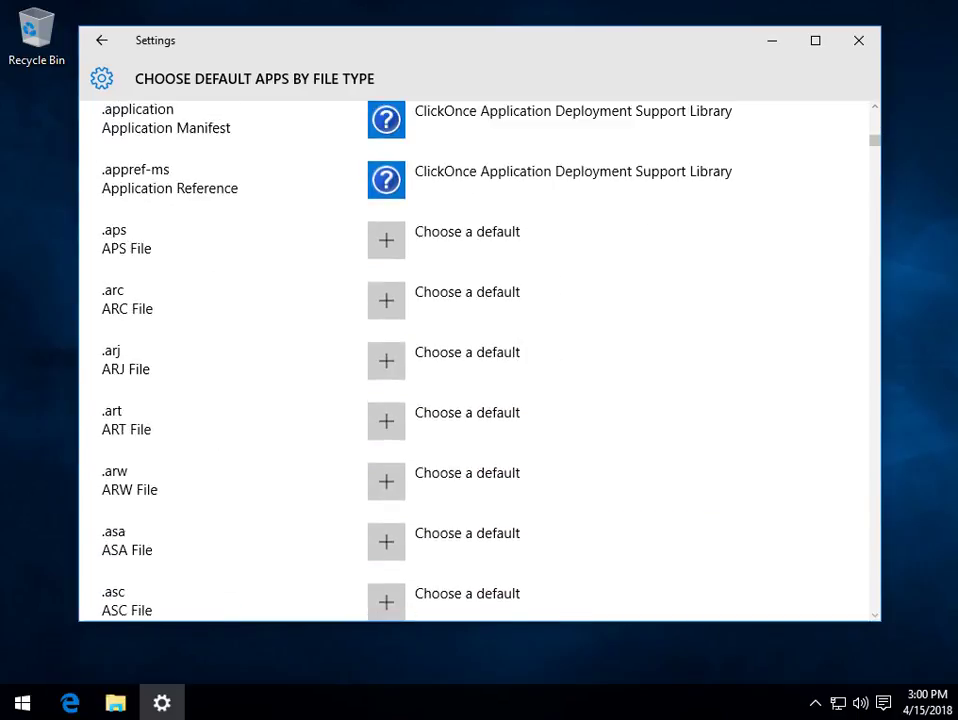
scroll(479, 360, down, 15)
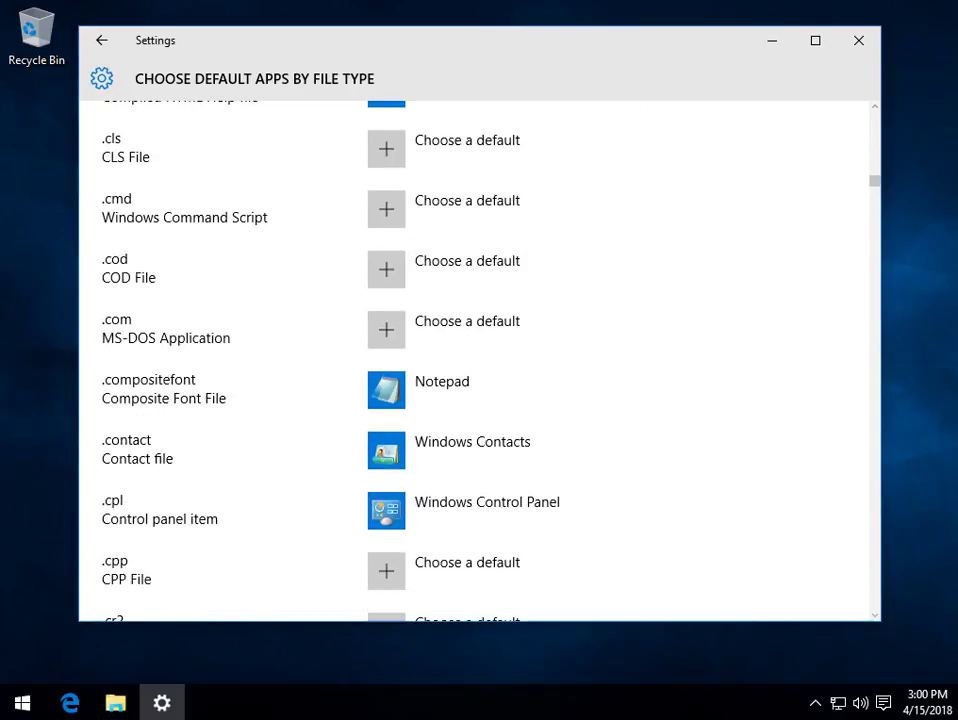
scroll(479, 360, down, 15)
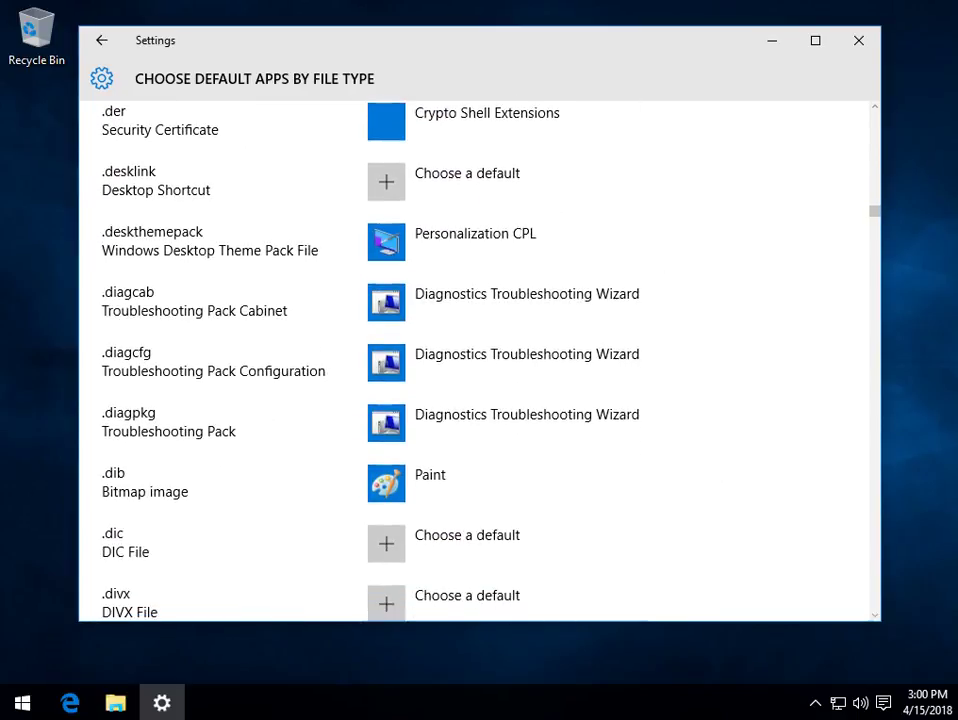
scroll(479, 360, down, 15)
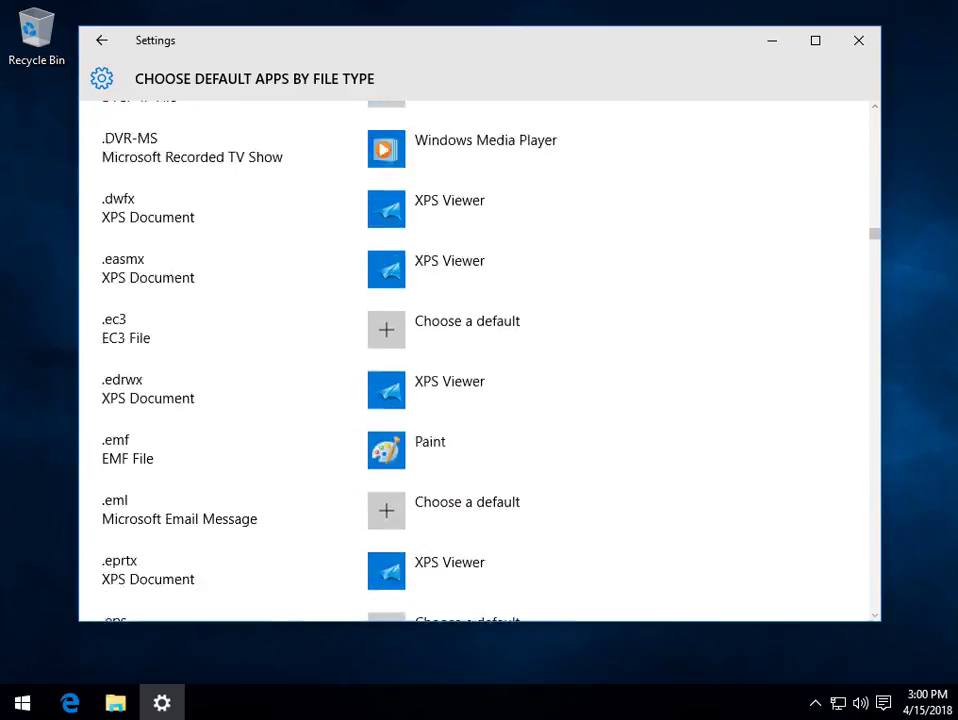
scroll(479, 360, down, 4)
scroll(479, 360, up, 3)
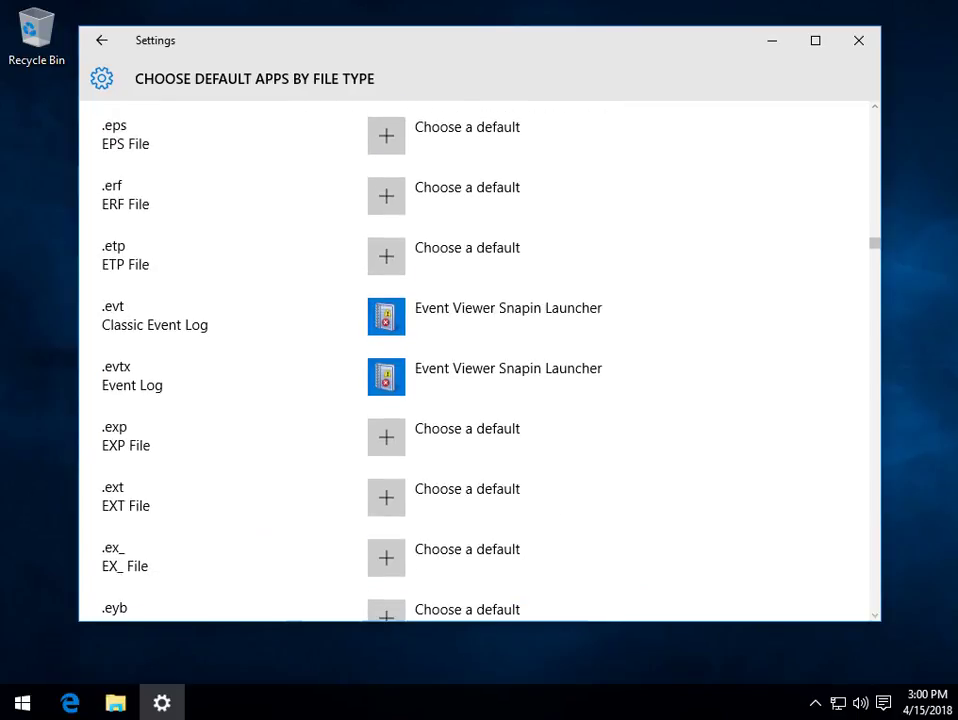
scroll(479, 360, down, 3)
scroll(479, 360, down, 4)
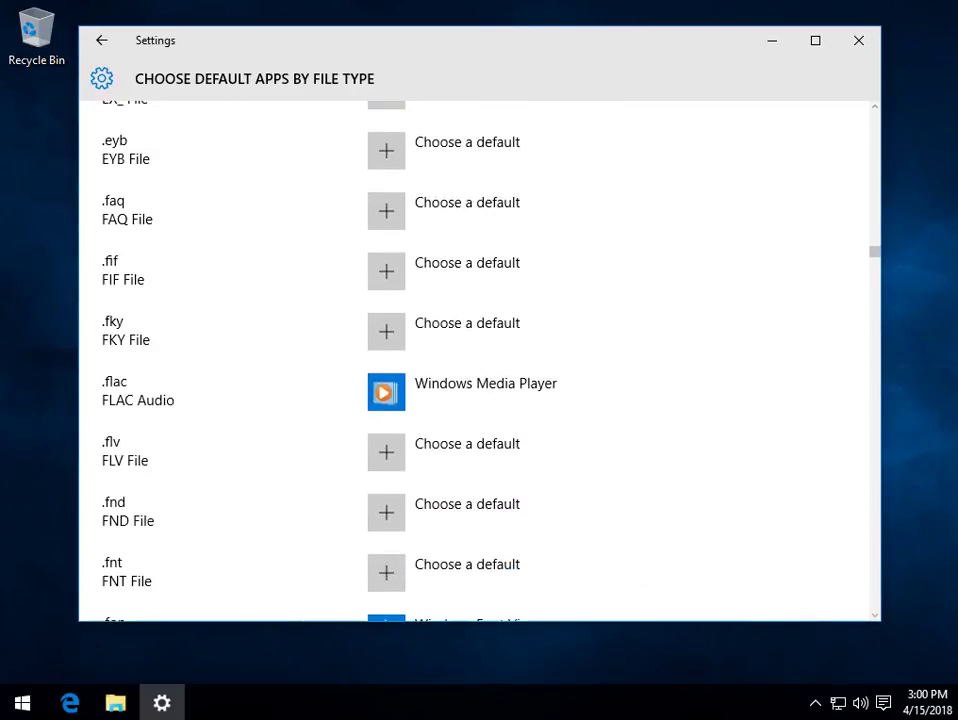
scroll(479, 360, down, 9)
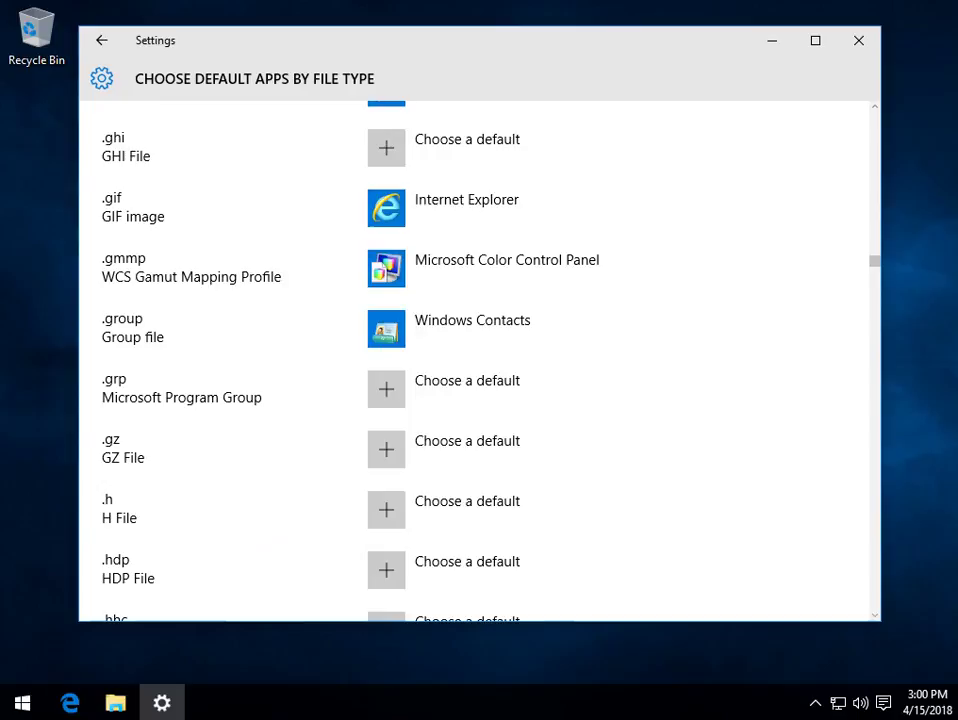
Change the .gif default app from Internet Explorer to Paint.
click(460, 208)
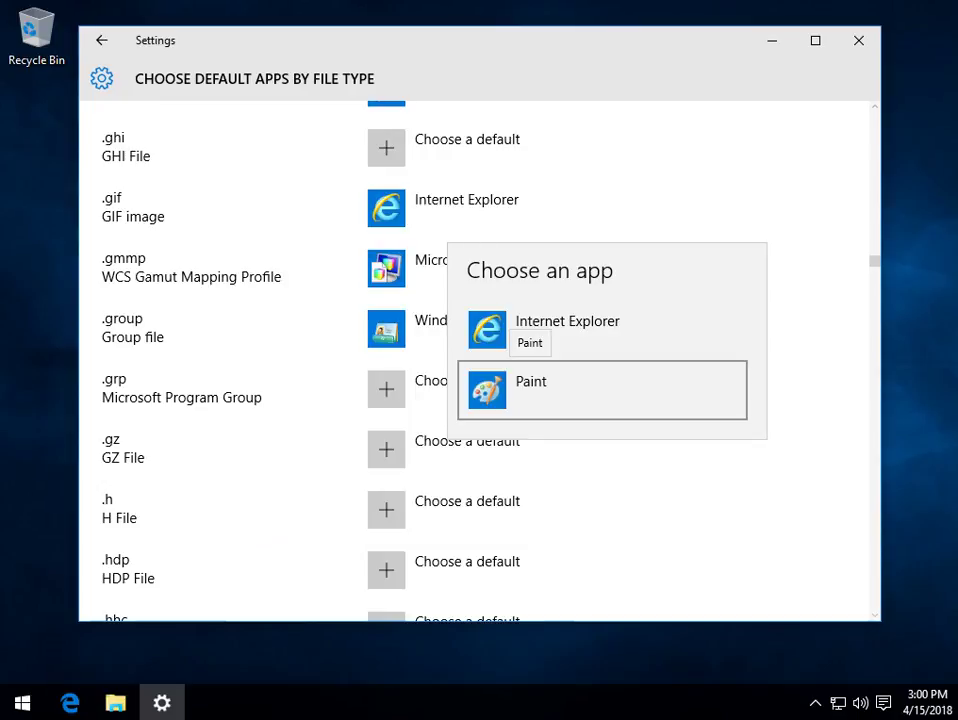
click(560, 389)
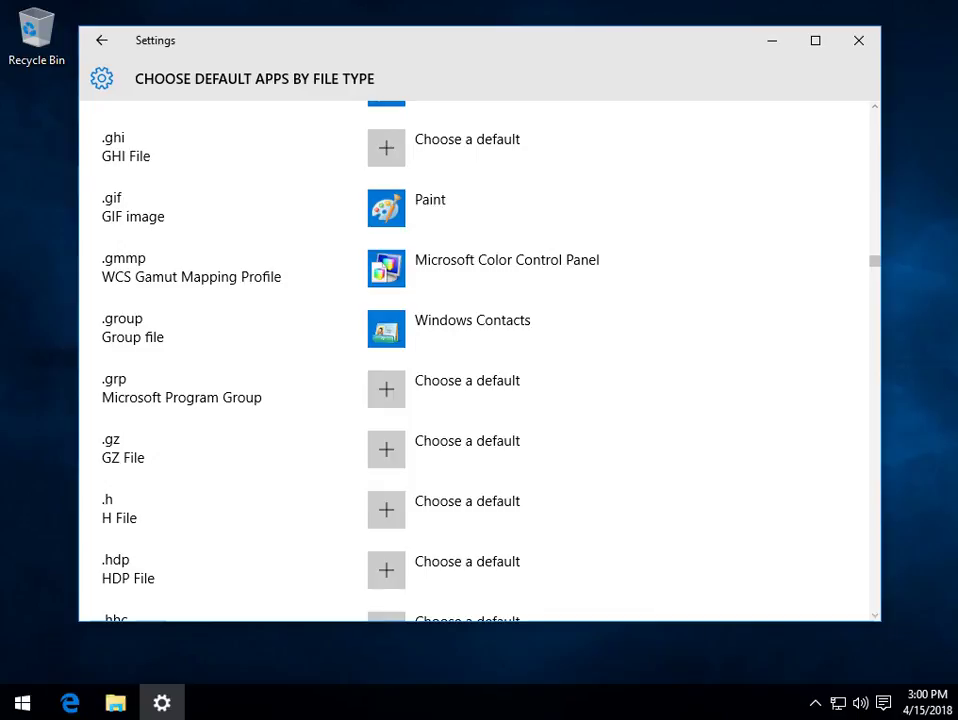
scroll(480, 360, down, 6)
scroll(480, 360, down, 3)
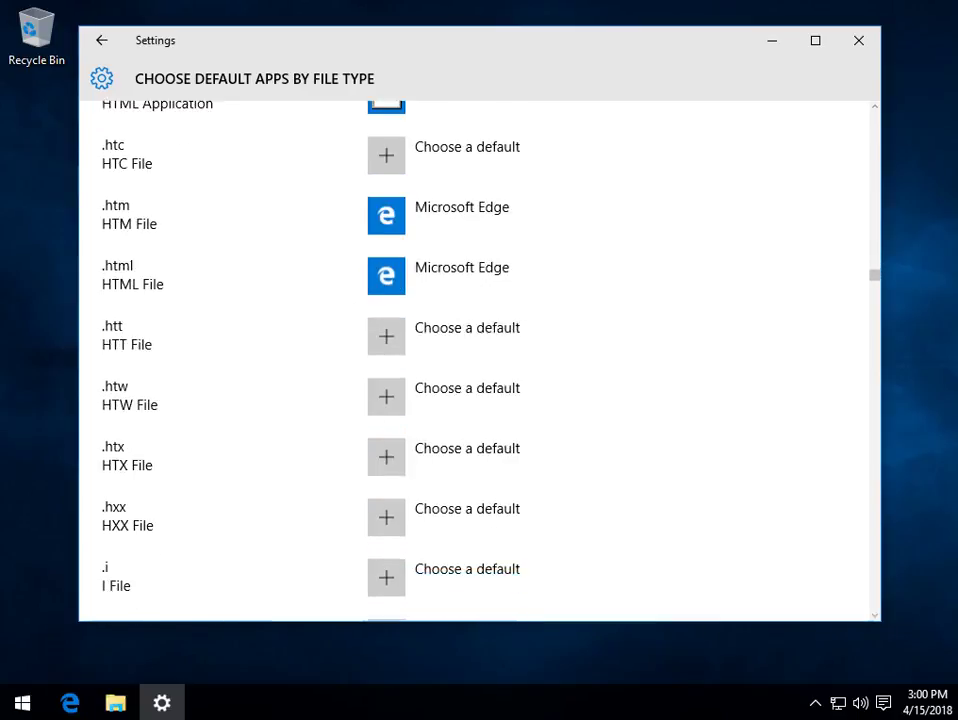
scroll(480, 360, down, 20)
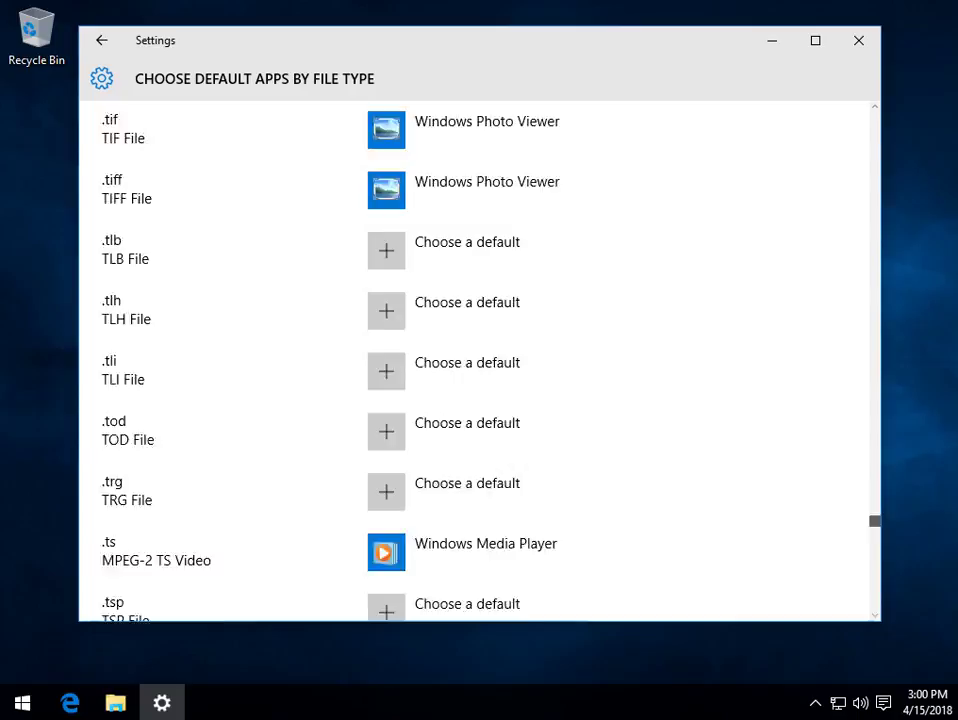
scroll(480, 360, up, 8)
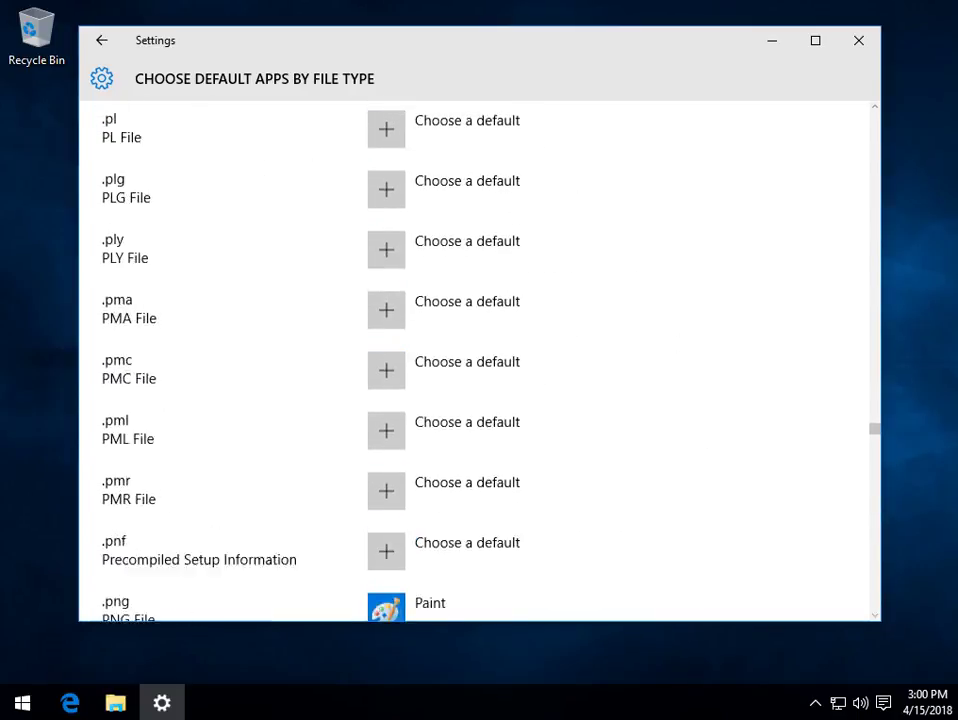
scroll(480, 360, up, 10)
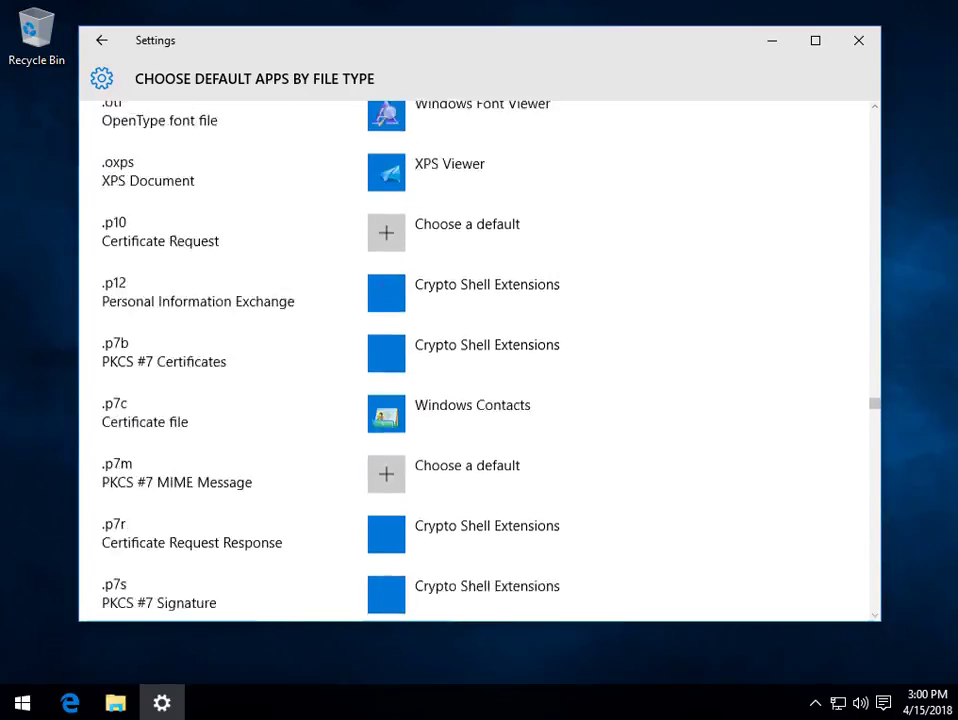
scroll(480, 360, up, 12)
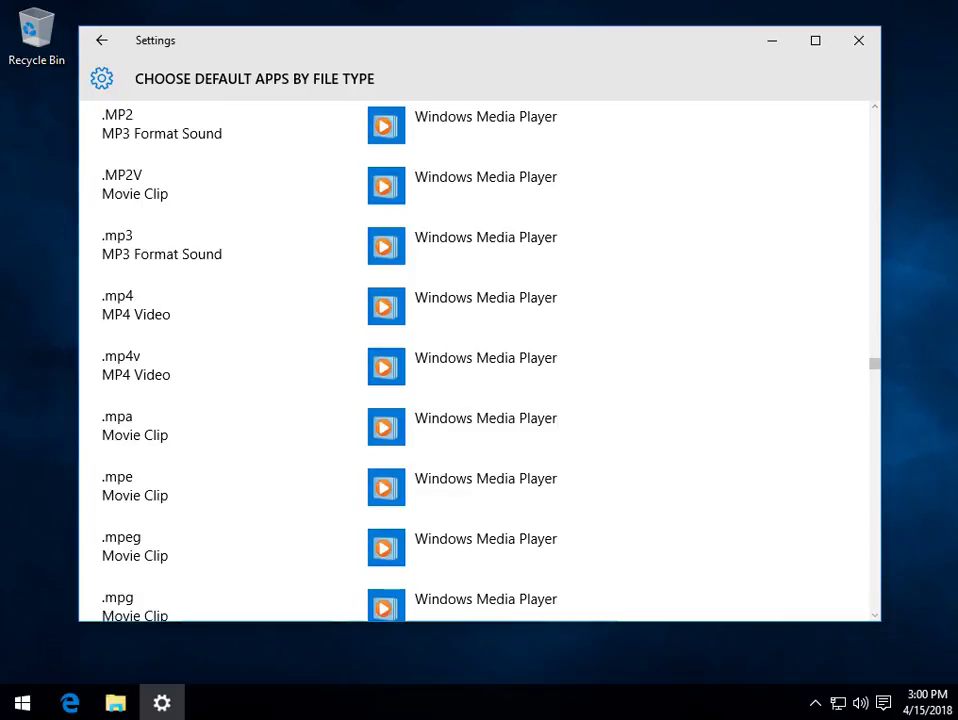
scroll(480, 360, up, 12)
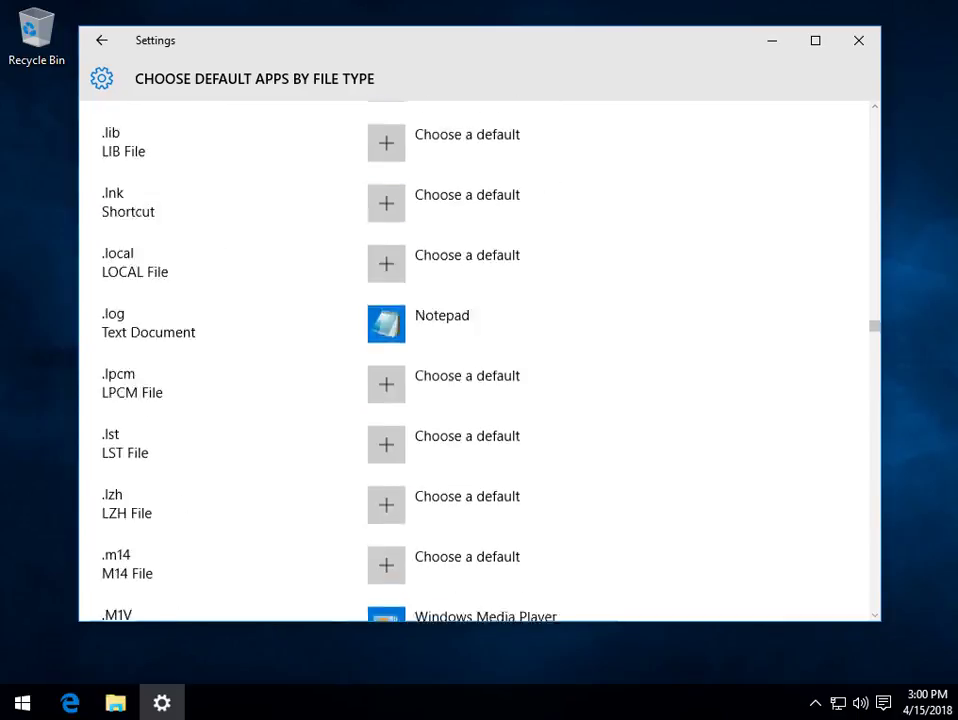
scroll(480, 360, up, 8)
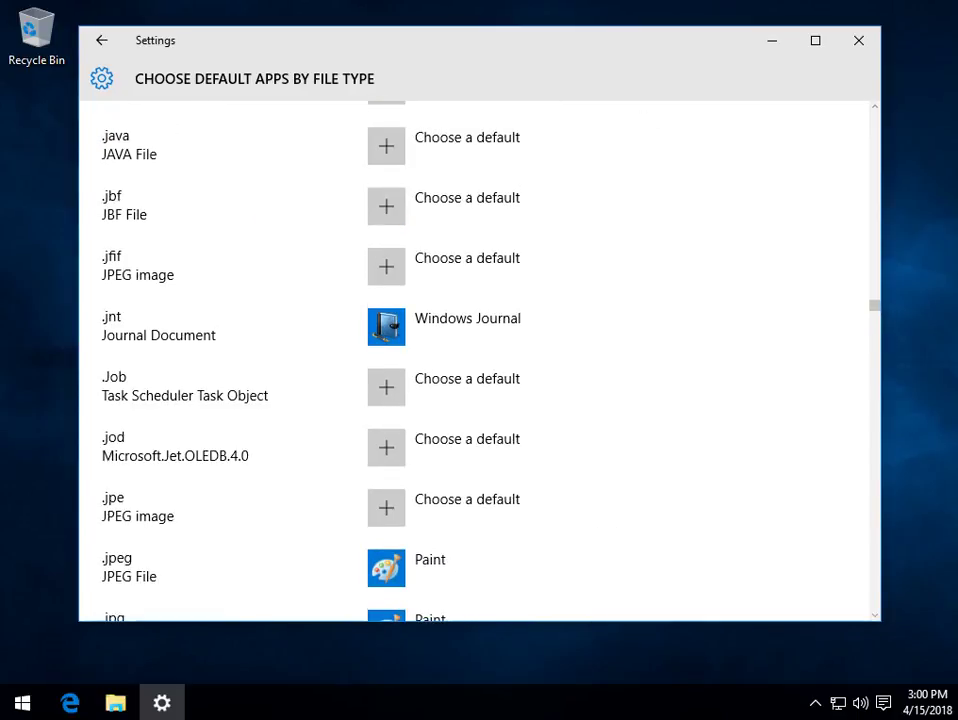
scroll(480, 360, down, 4)
click(430, 334)
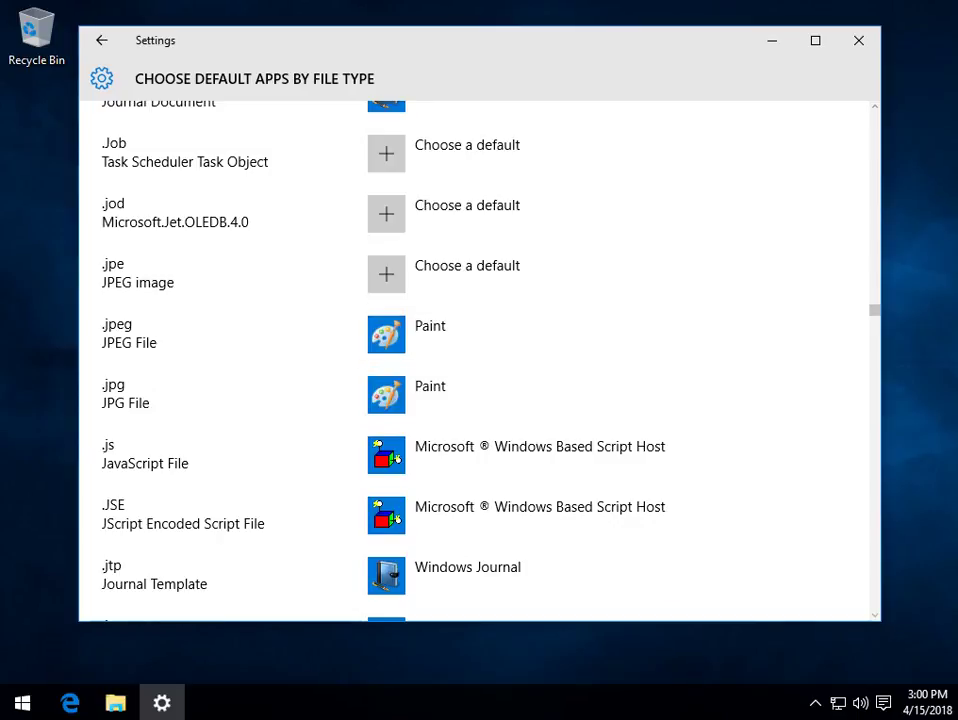
click(430, 394)
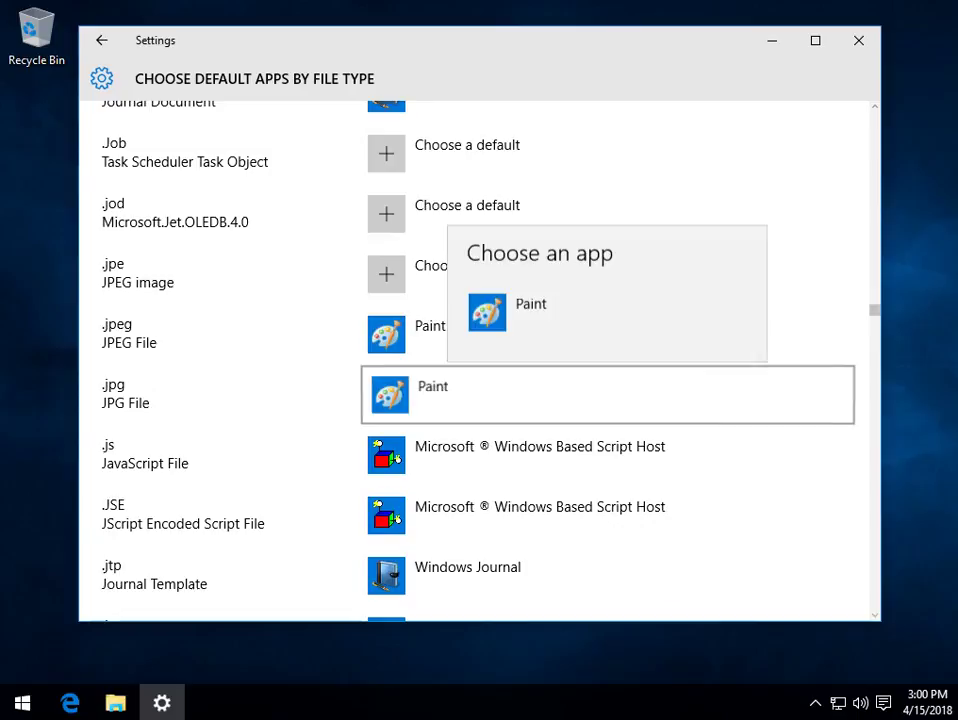
click(430, 334)
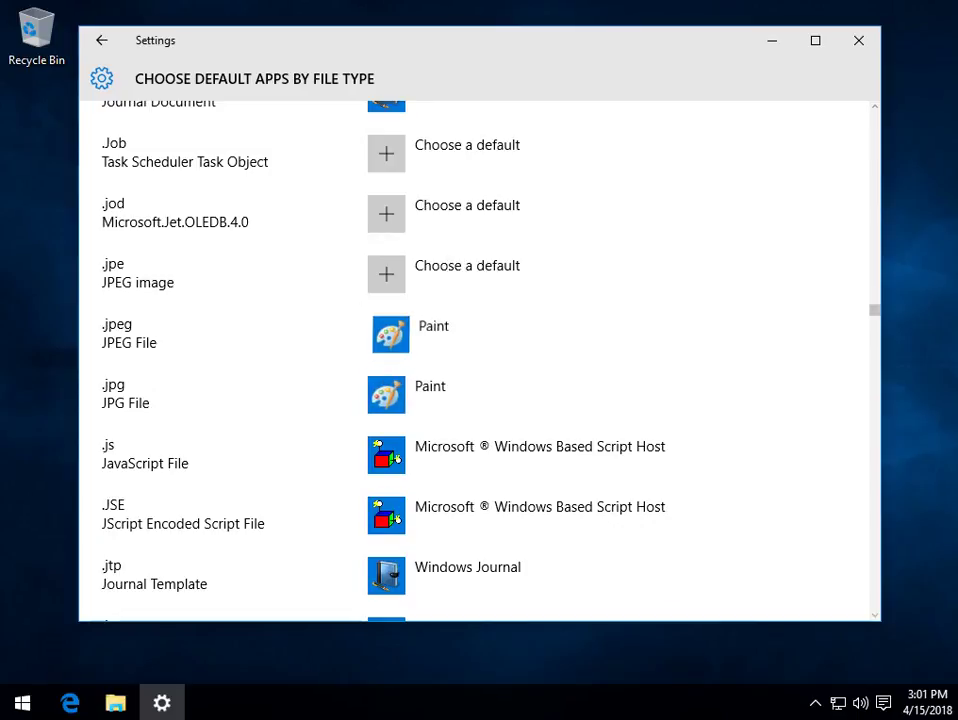
click(430, 334)
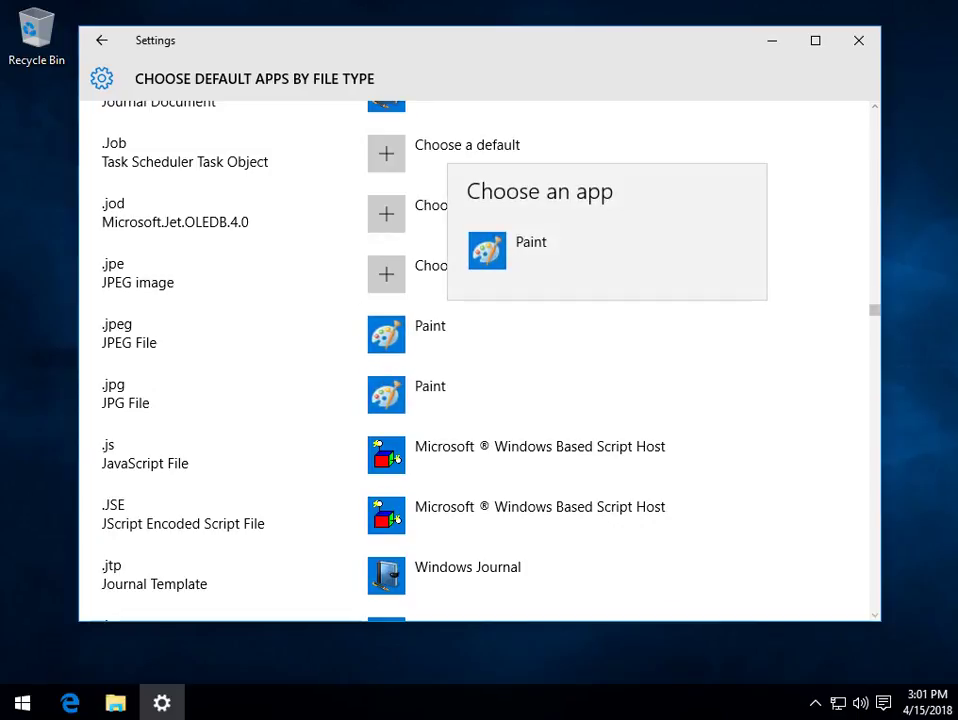
key(Escape)
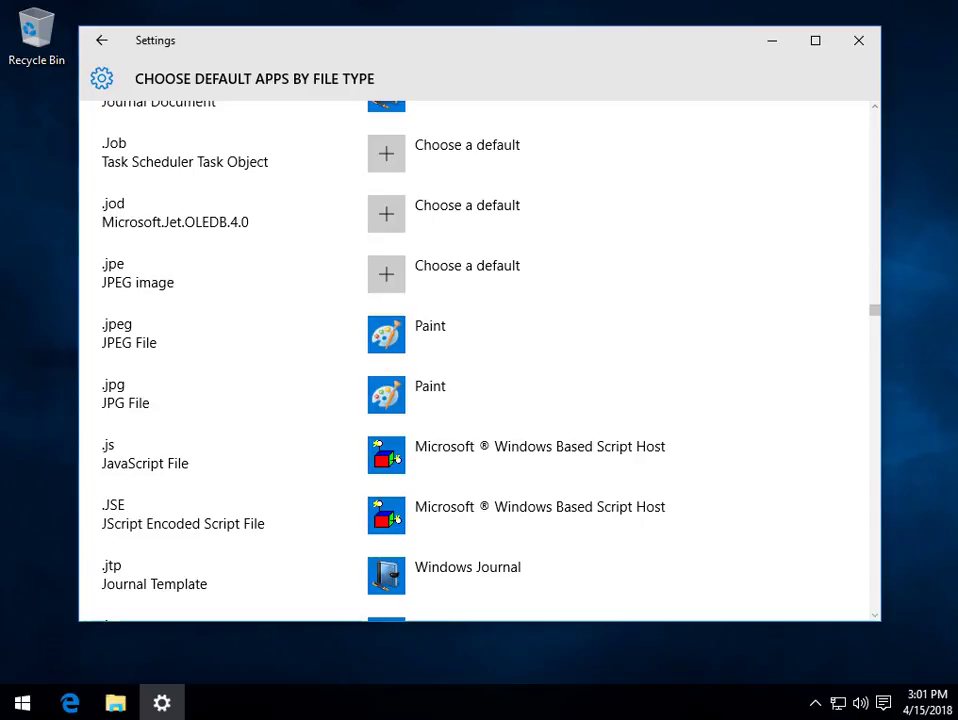
scroll(480, 360, down, 4)
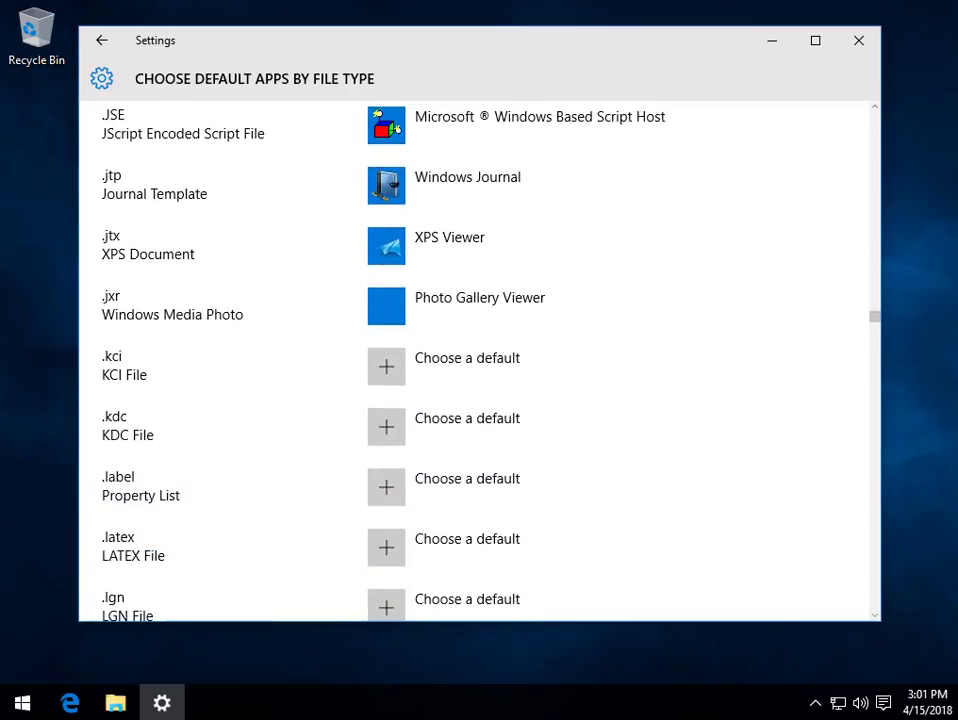
Go back from the file-type list to the Default apps page and review its entries.
click(101, 40)
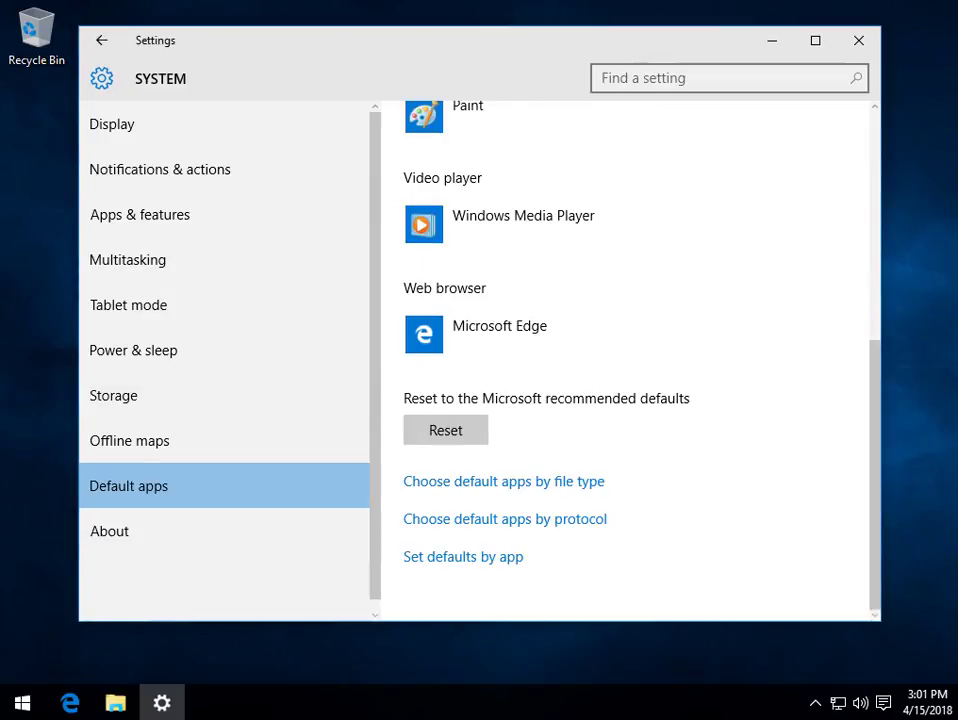
scroll(504, 420, down, 4)
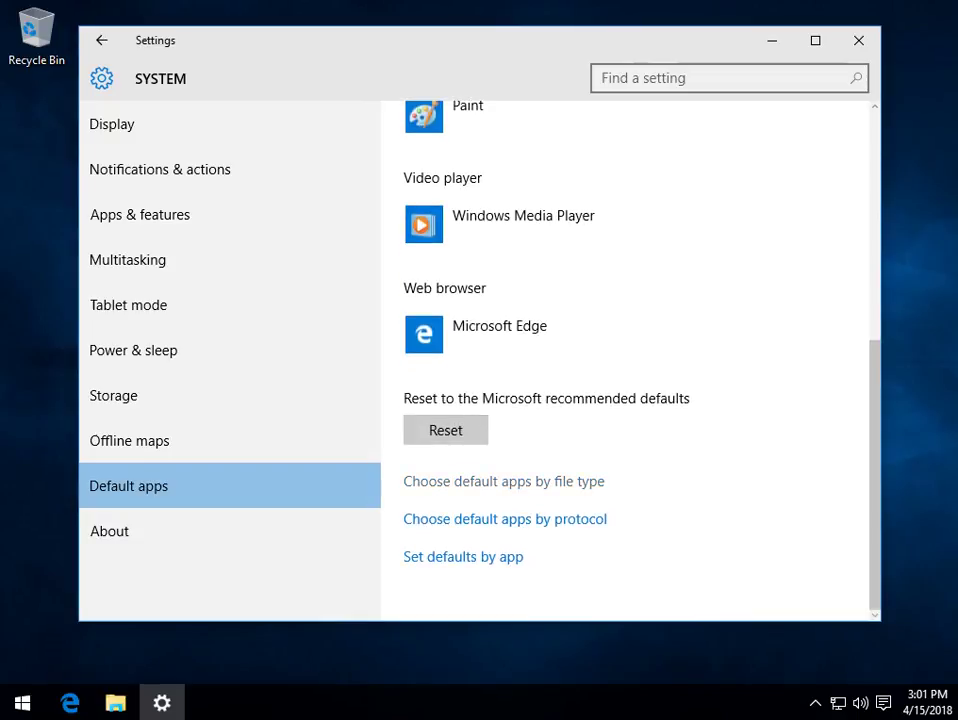
scroll(504, 420, up, 2)
scroll(504, 420, down, 2)
Check the video player and web browser choices unchanged, then return to Settings home.
click(523, 222)
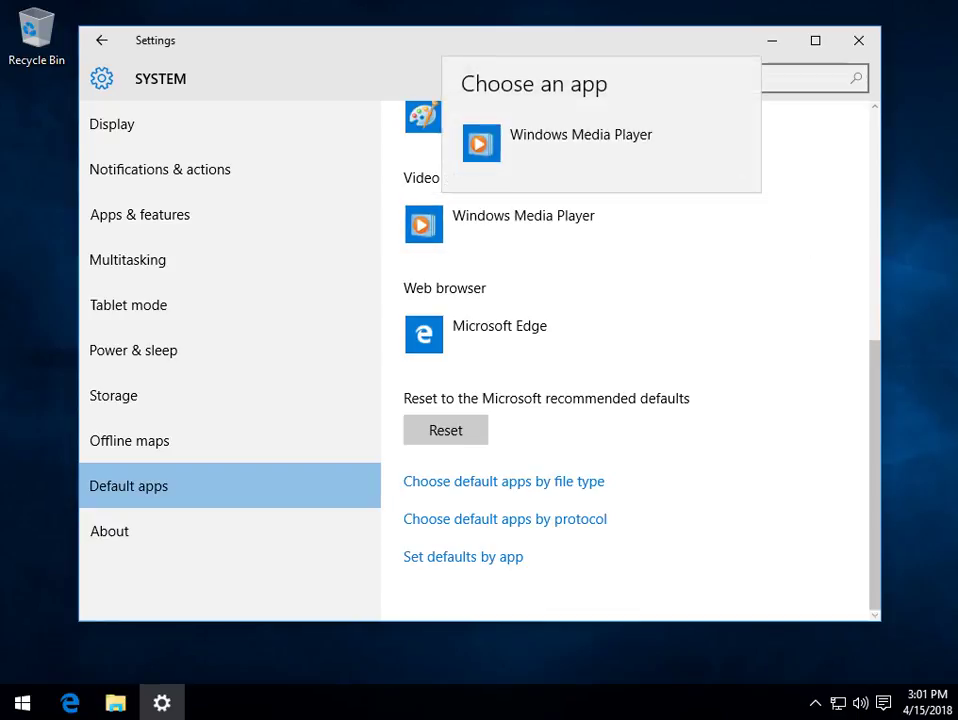
key(Escape)
click(500, 330)
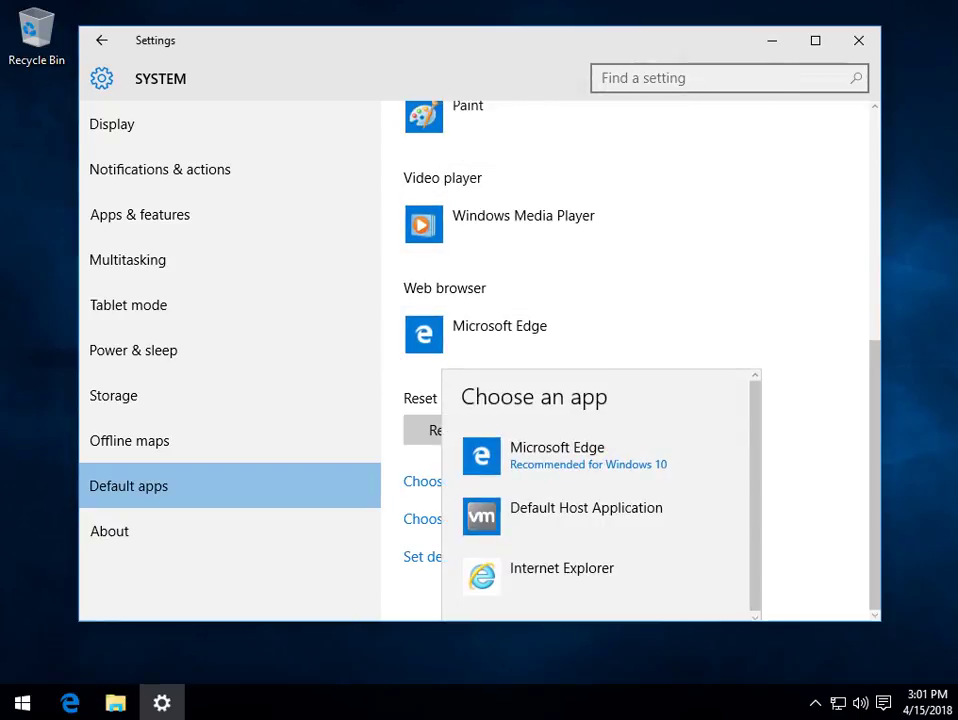
key(Escape)
scroll(630, 360, up, 5)
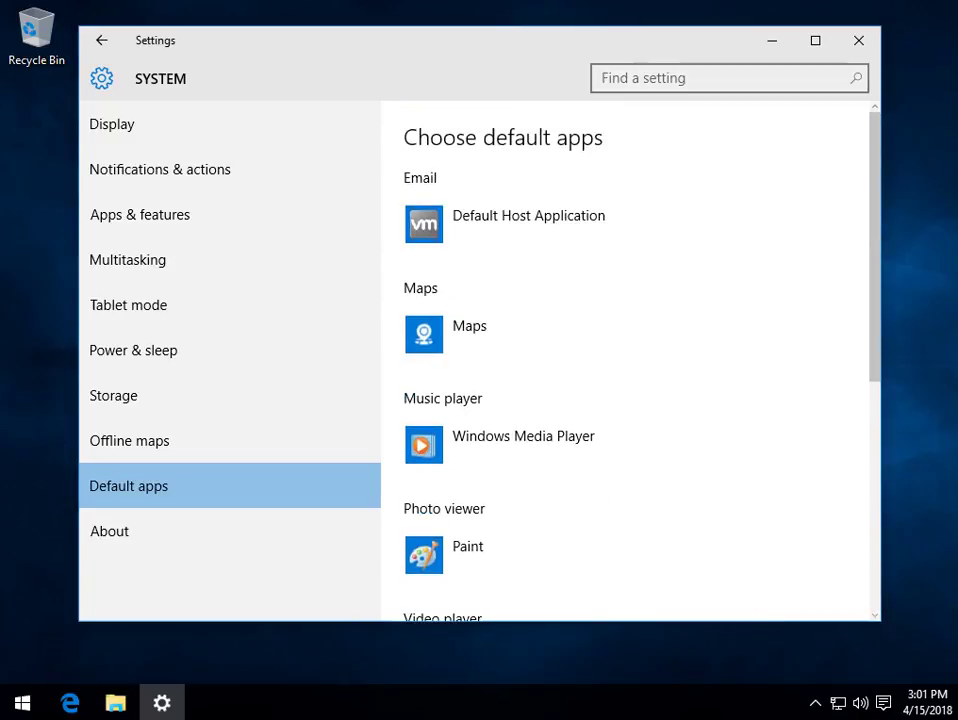
click(101, 40)
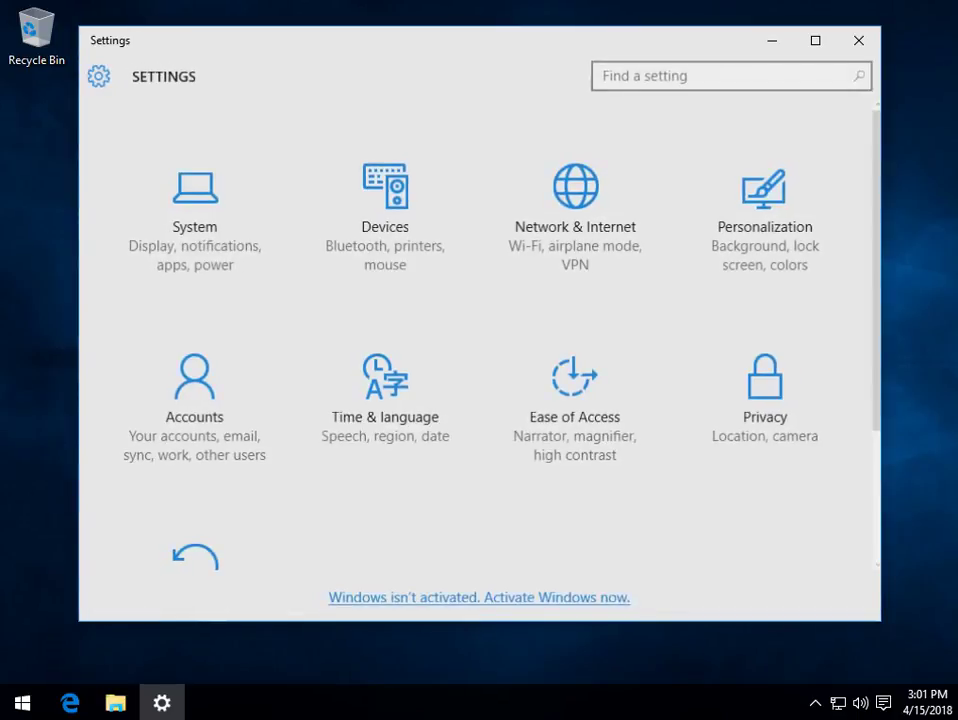